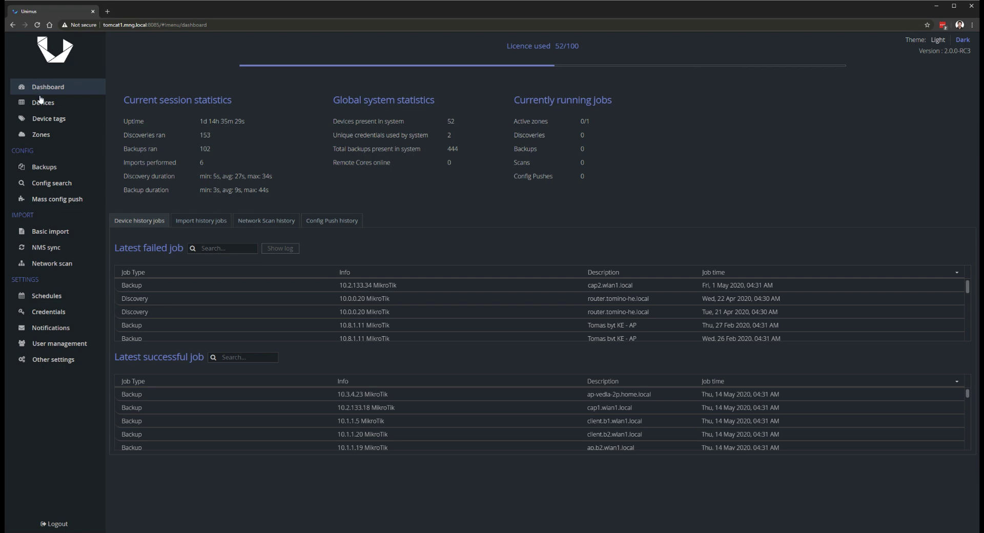
click(42, 135)
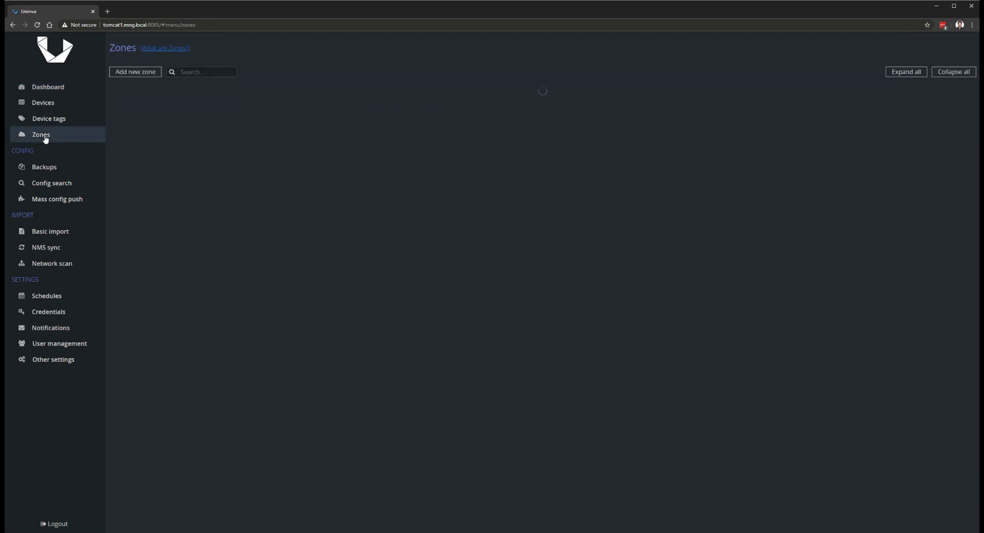
click(964, 97)
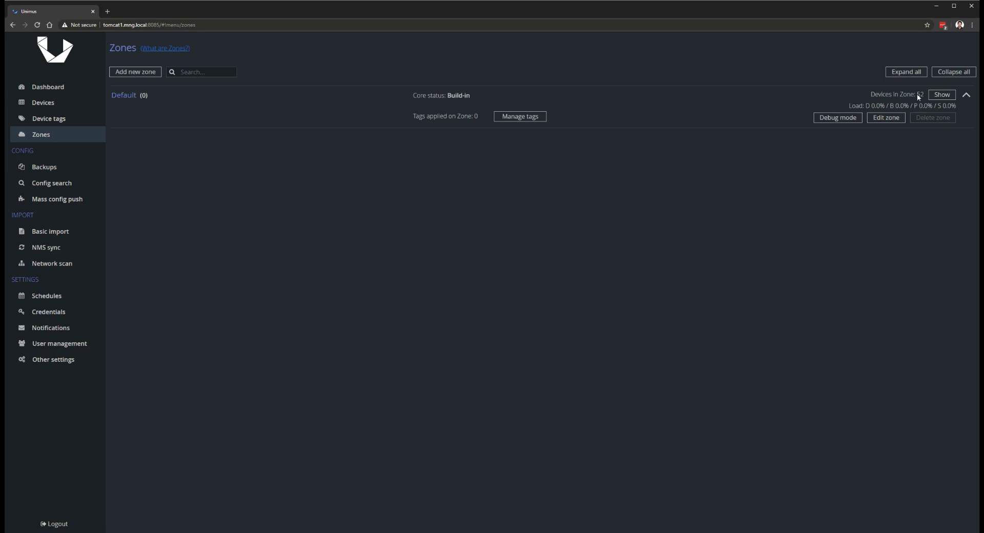
click(942, 94)
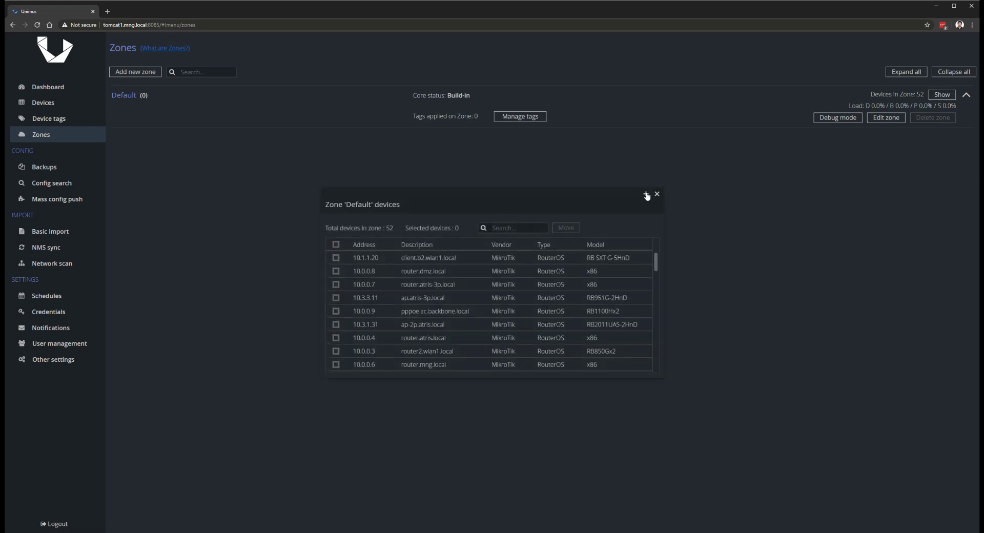
click(657, 193)
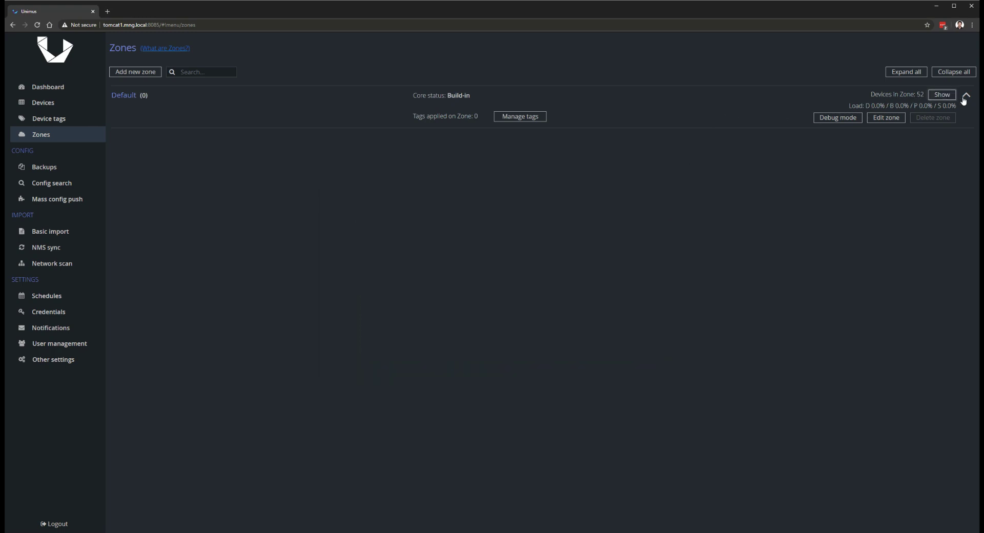
drag(415, 97, 470, 98)
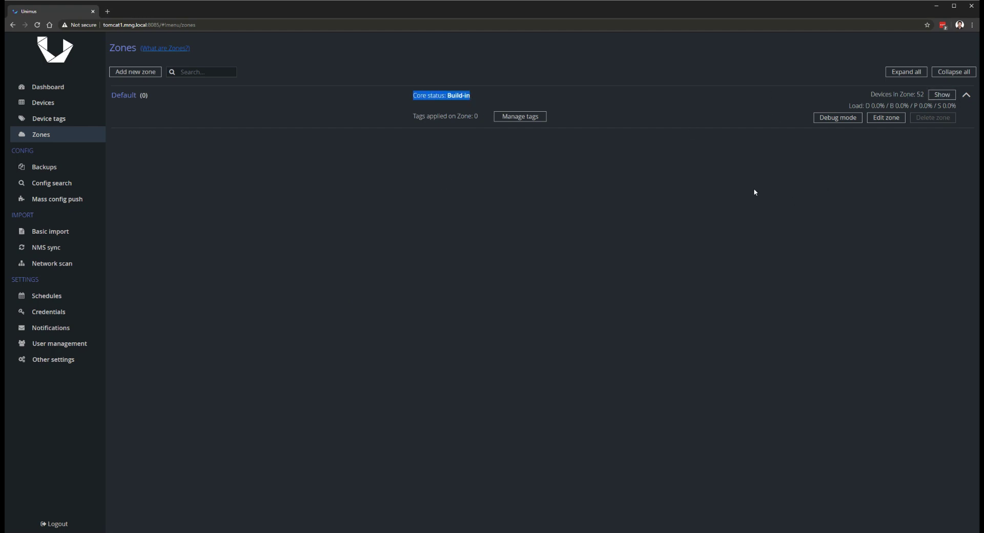
click(967, 95)
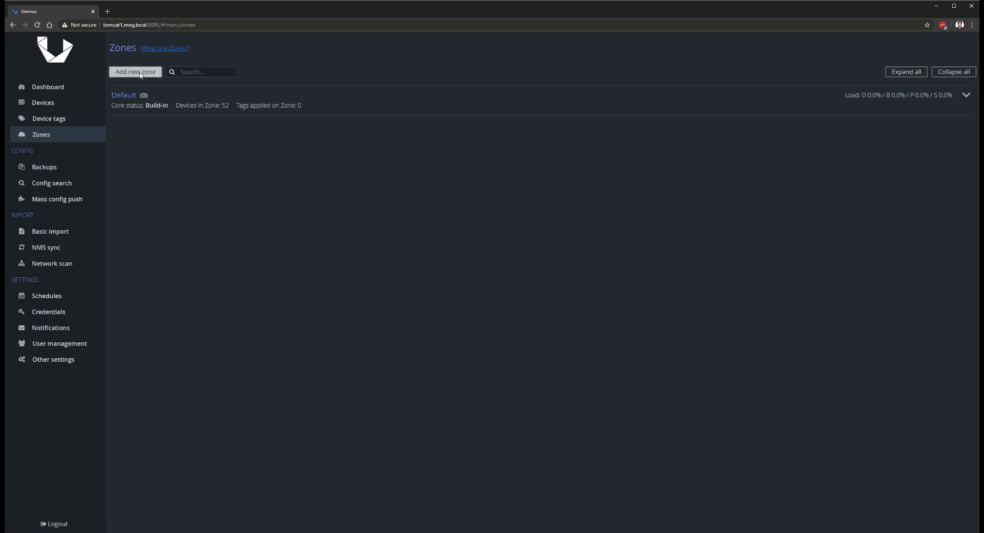
Add a remote-core zone named 'Remote network 1' with zone ID TST1.
click(141, 74)
drag(188, 129, 149, 128)
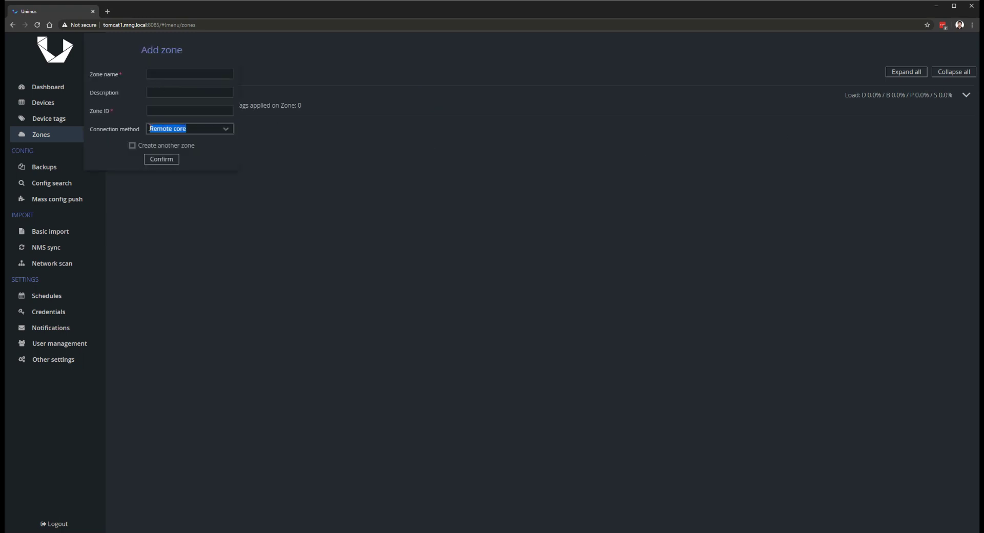
click(168, 77)
text(Remote network 1)
key(Tab)
key(Tab)
text(TST1)
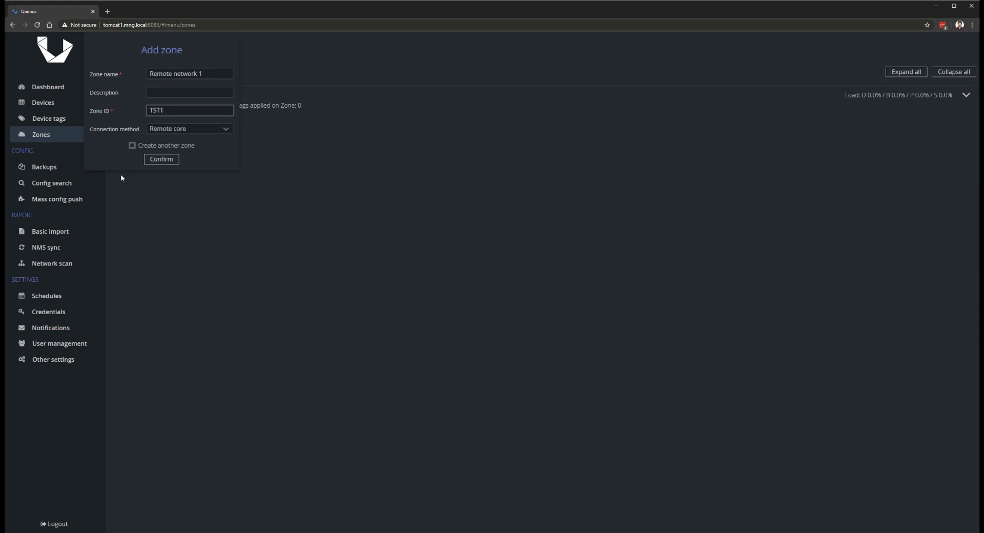
click(171, 160)
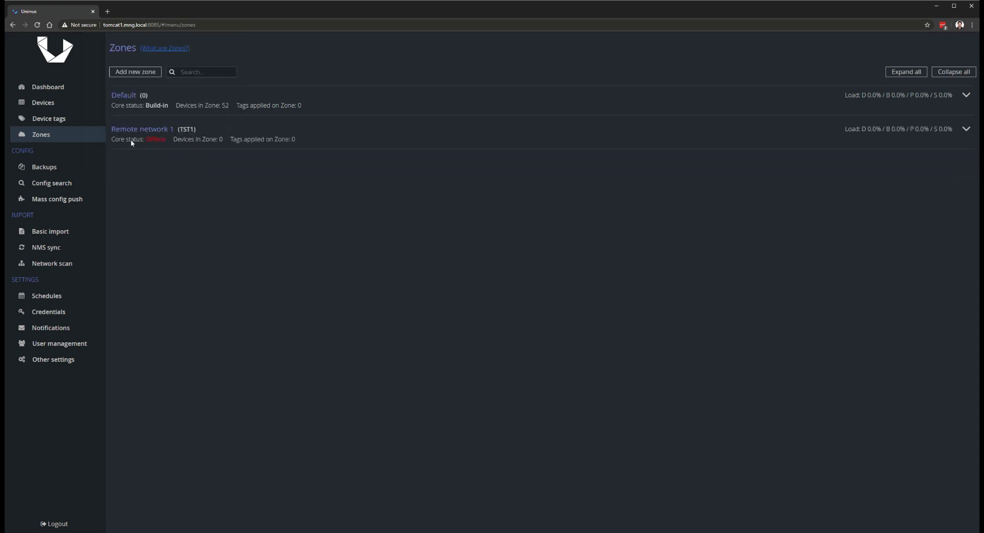
drag(111, 141, 158, 144)
Add an Embedded zone 'Zone 3' (Z3) described 'This zone communicated with directly'.
click(136, 72)
click(223, 131)
click(222, 132)
click(189, 142)
click(186, 75)
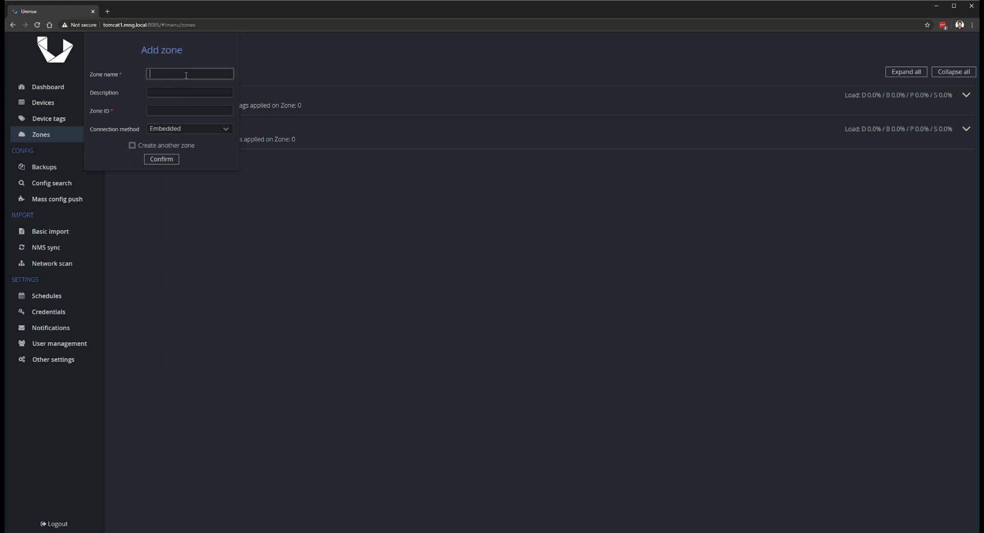
text(Zone 3)
key(Tab)
key(Tab)
text(Z3)
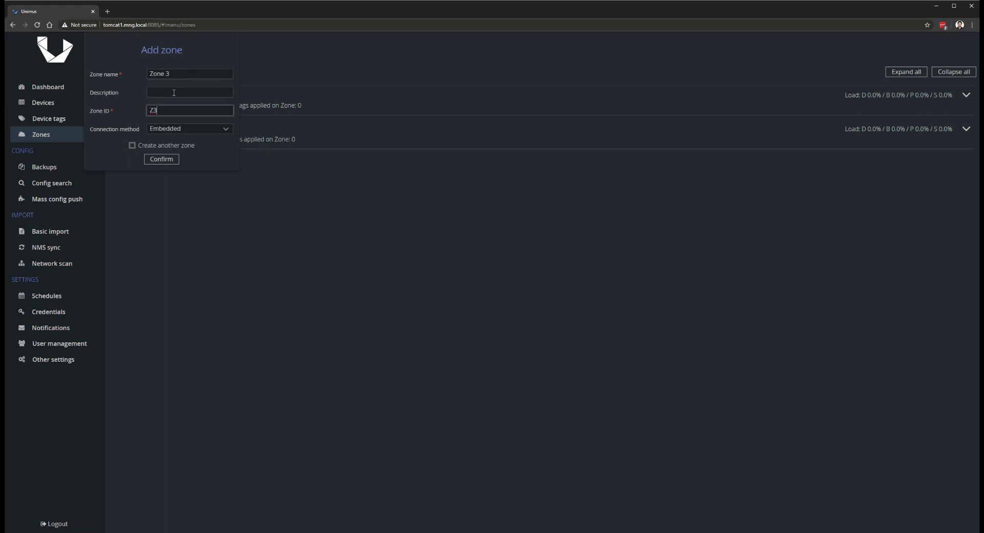
click(173, 92)
text(This zone commun)
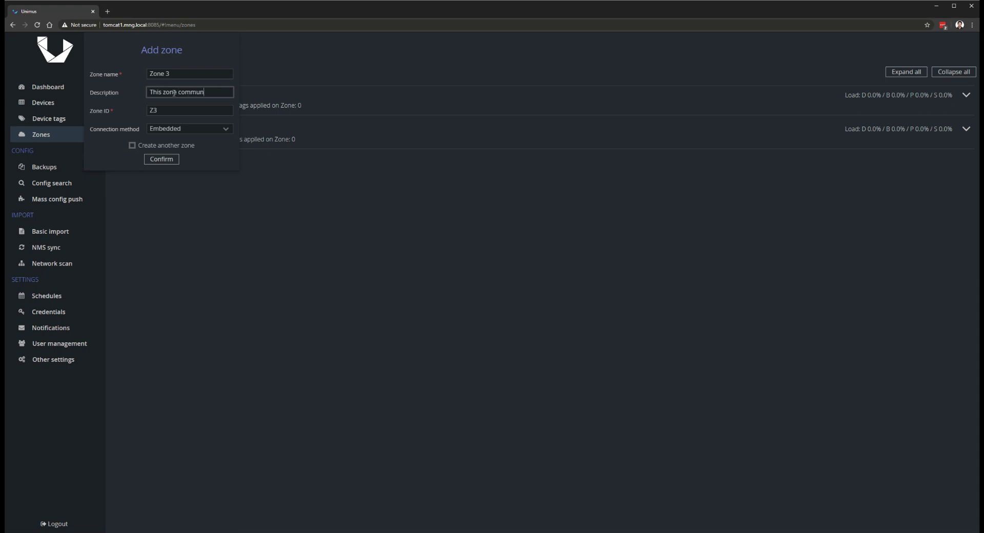
text(icated with directly)
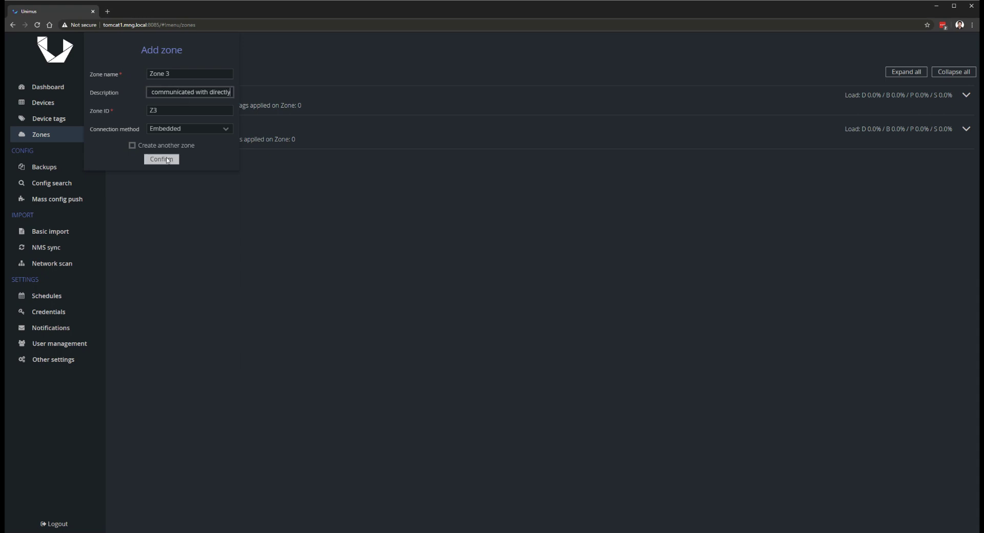
click(168, 160)
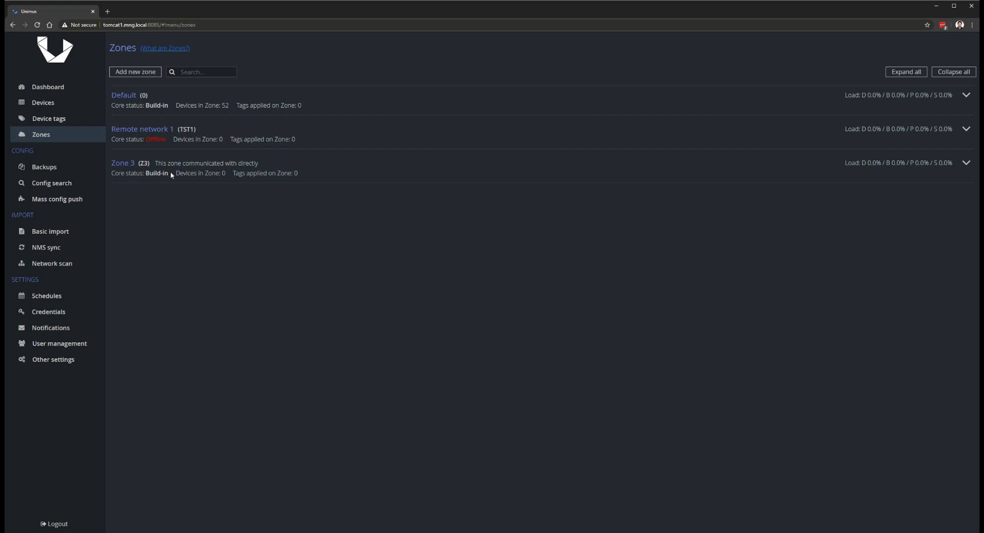
drag(171, 174, 115, 176)
click(146, 175)
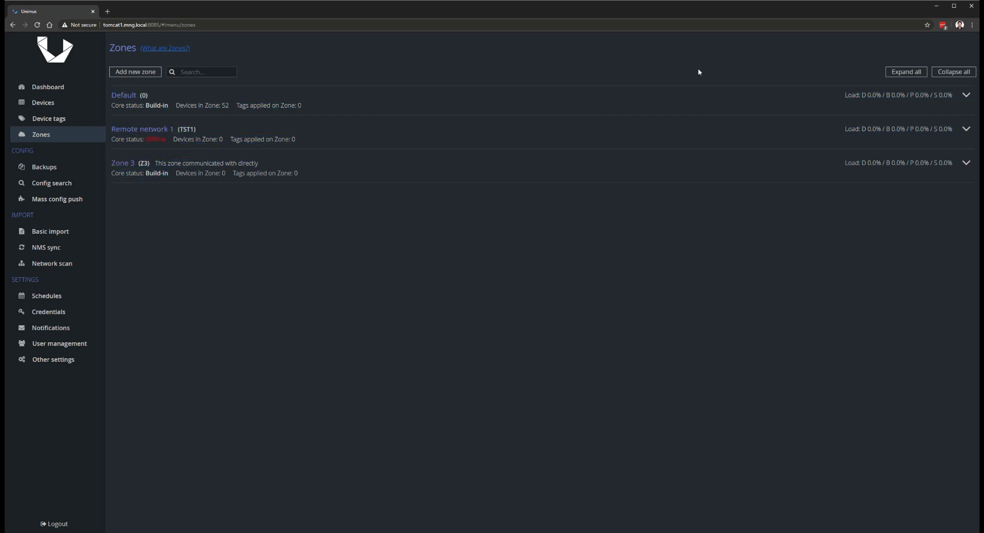
click(967, 129)
click(965, 178)
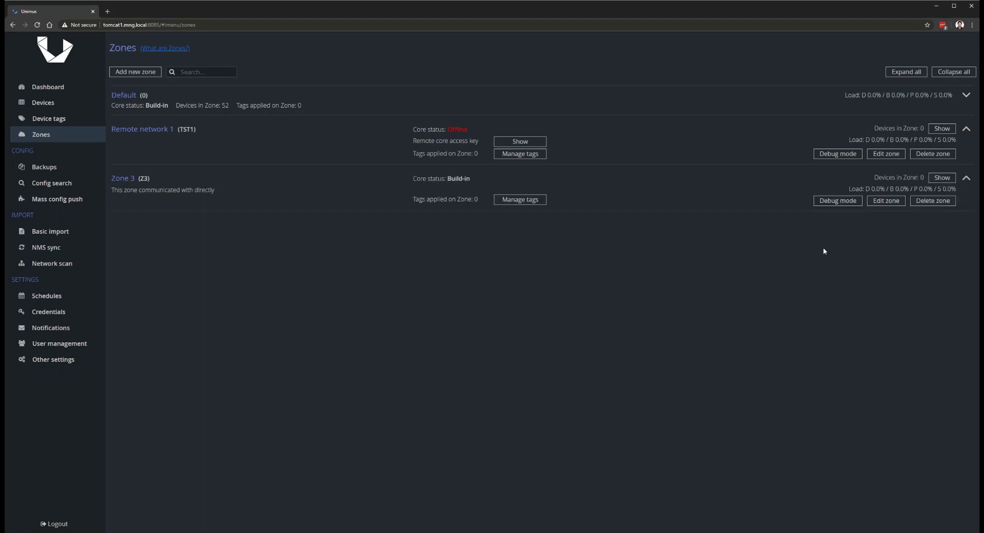
click(966, 95)
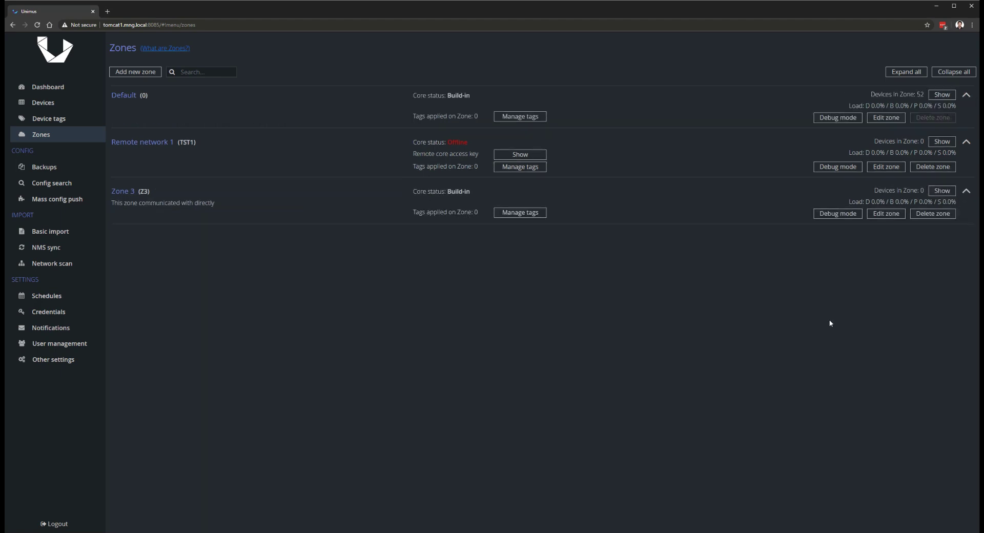
click(958, 72)
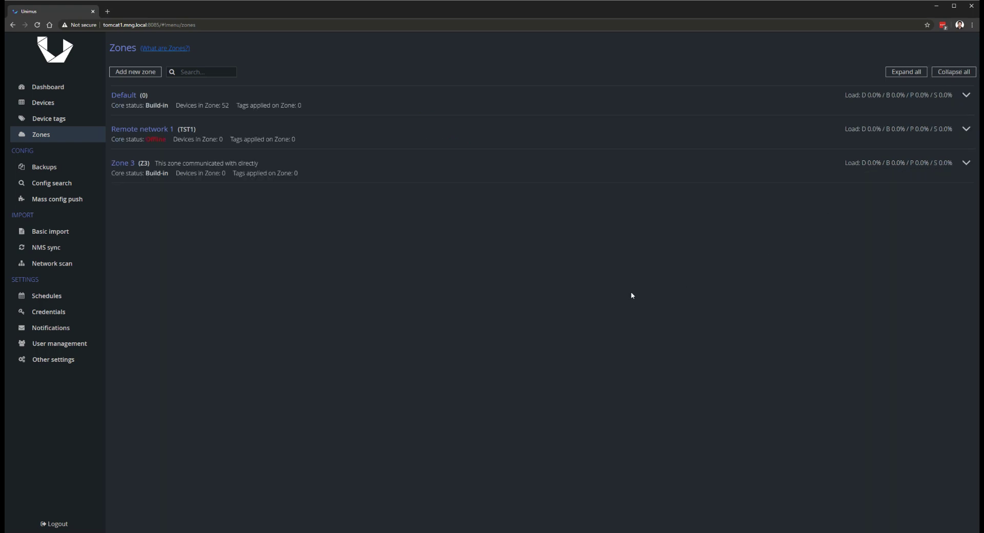
In Notifications, expand the Slack settings and open the Slack bot configuration guide link.
click(47, 329)
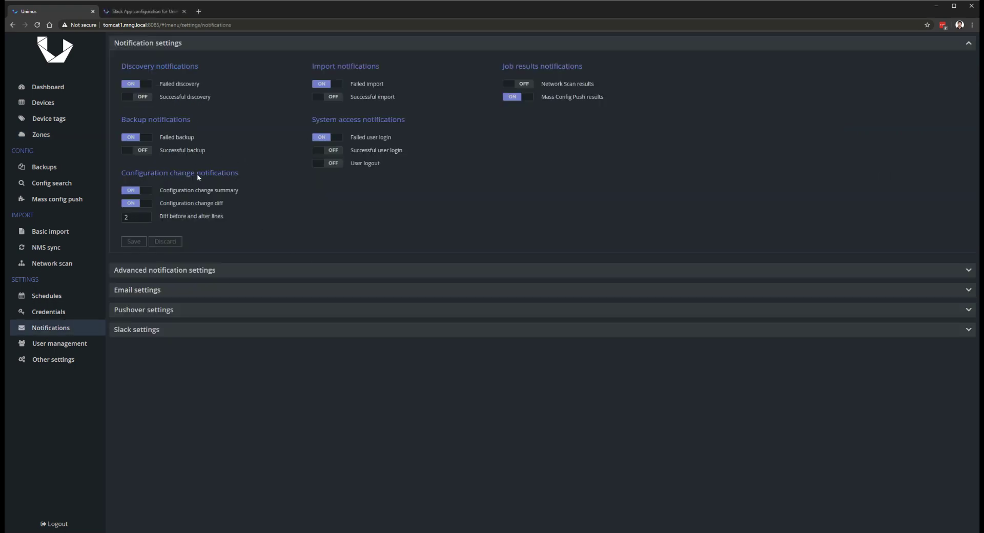
drag(185, 203, 234, 208)
click(214, 204)
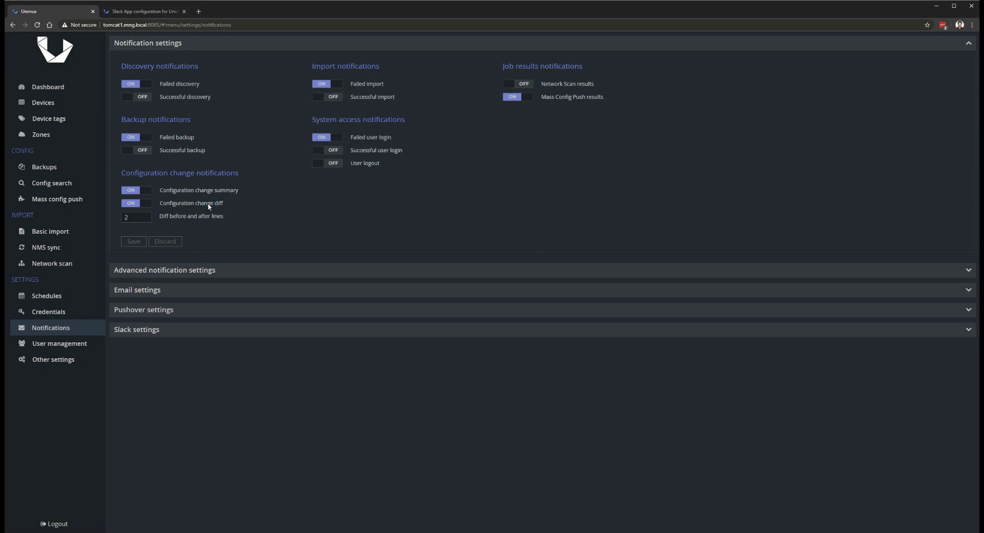
click(150, 334)
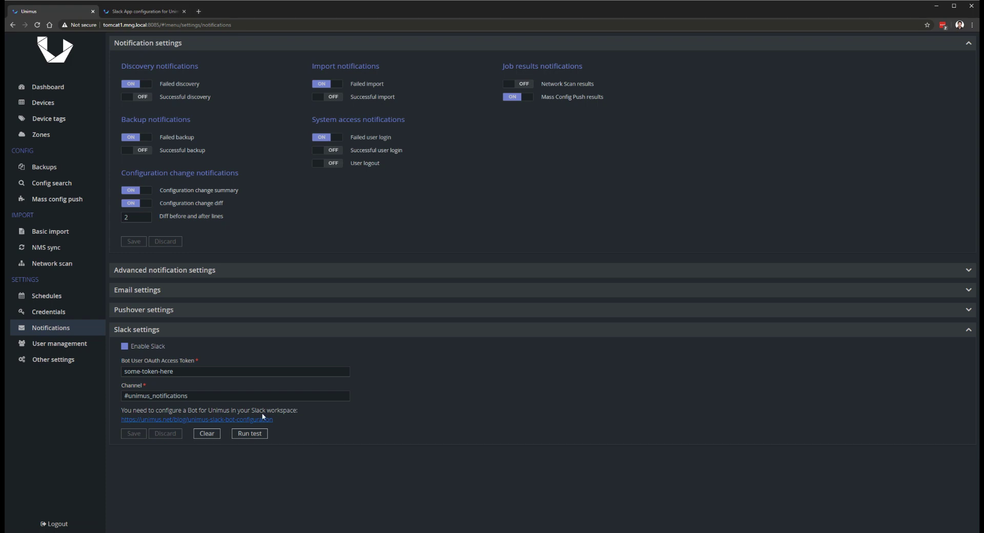
click(171, 420)
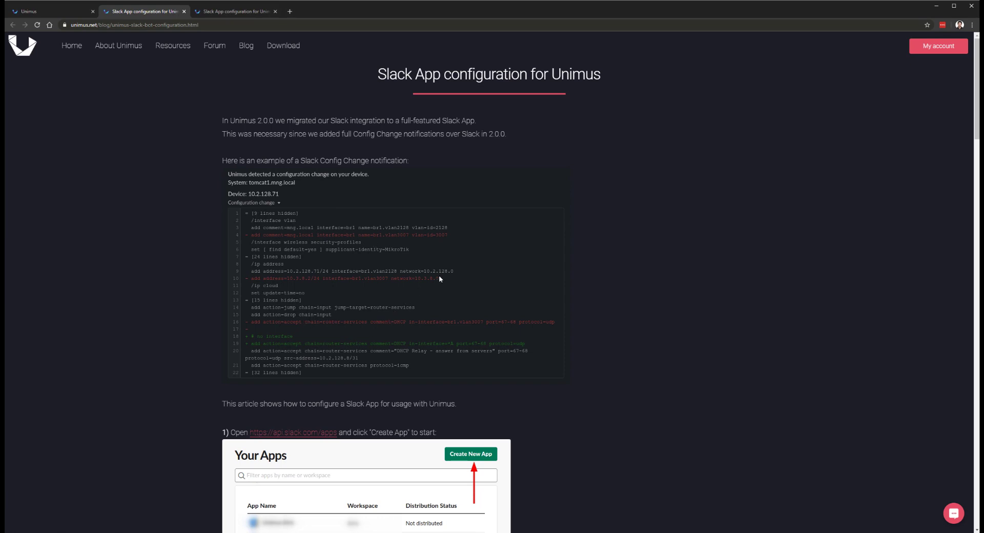
Skim the Slack App configuration article, then return to the Unimus notification settings tab.
scroll(617, 264, down, 20)
scroll(616, 259, down, 7)
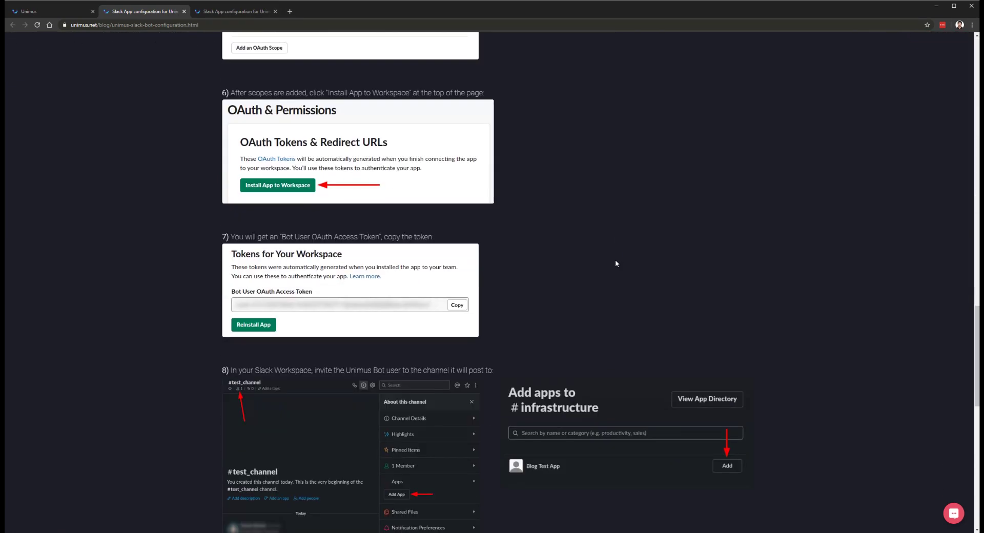
scroll(615, 260, up, 20)
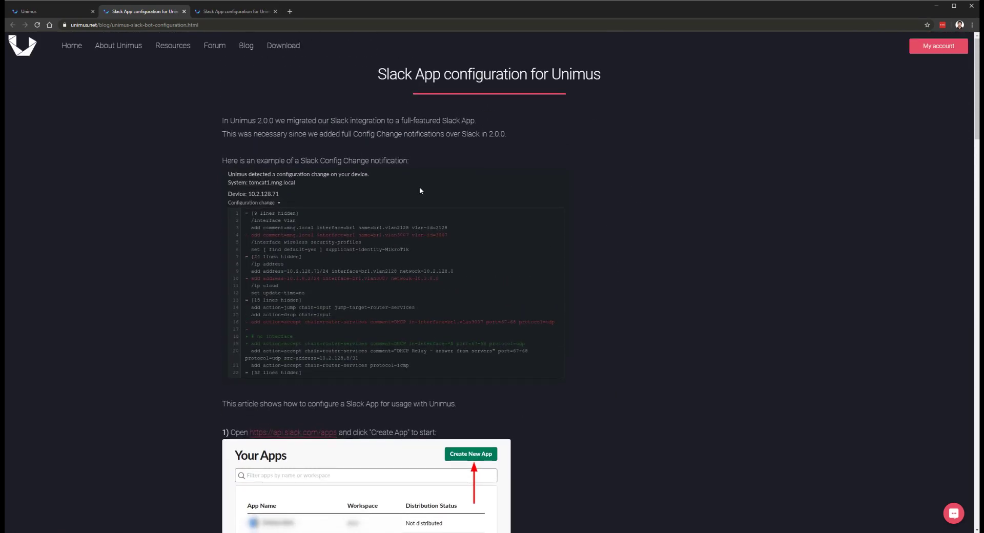
click(68, 10)
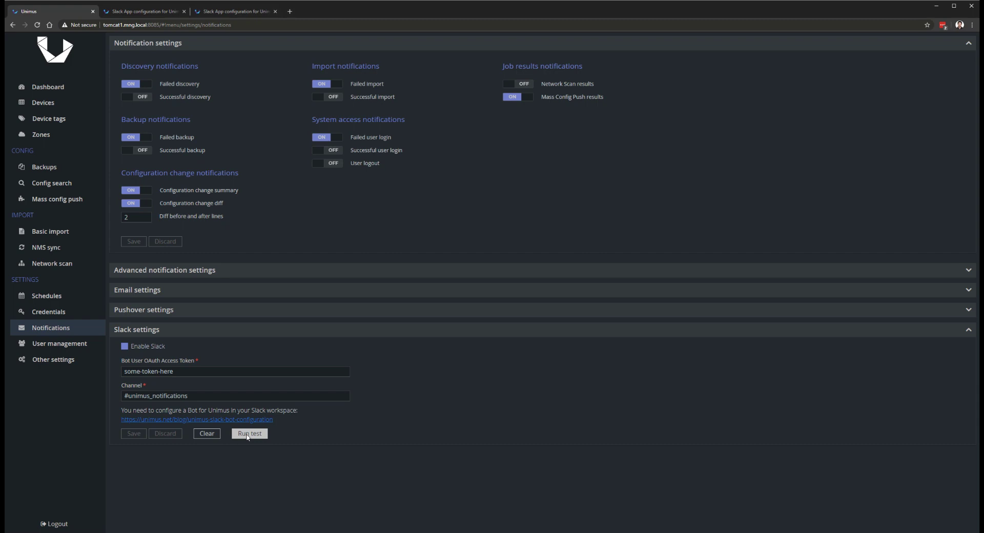
Run the Slack notification test, which fails with invalid_auth, then open Mass config push.
click(249, 434)
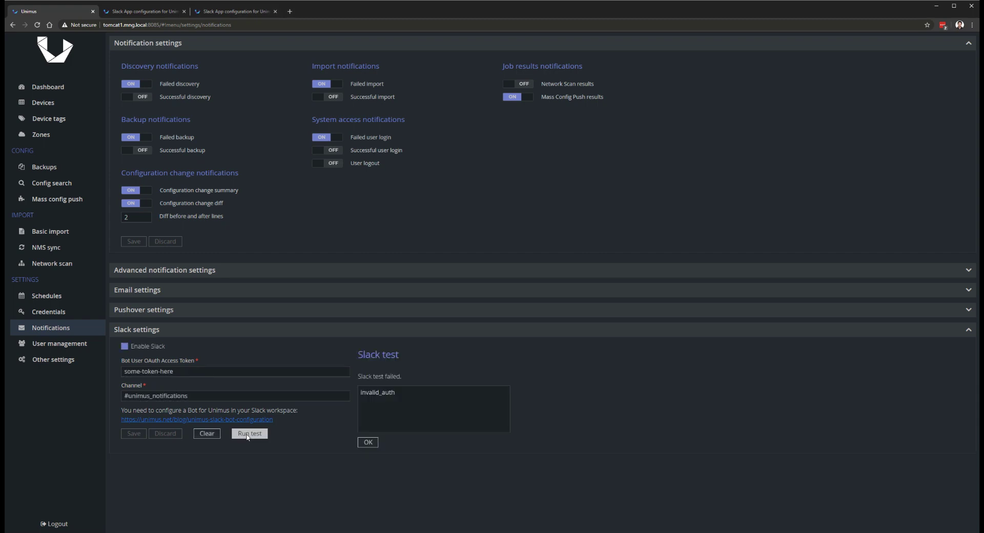
drag(395, 392, 361, 391)
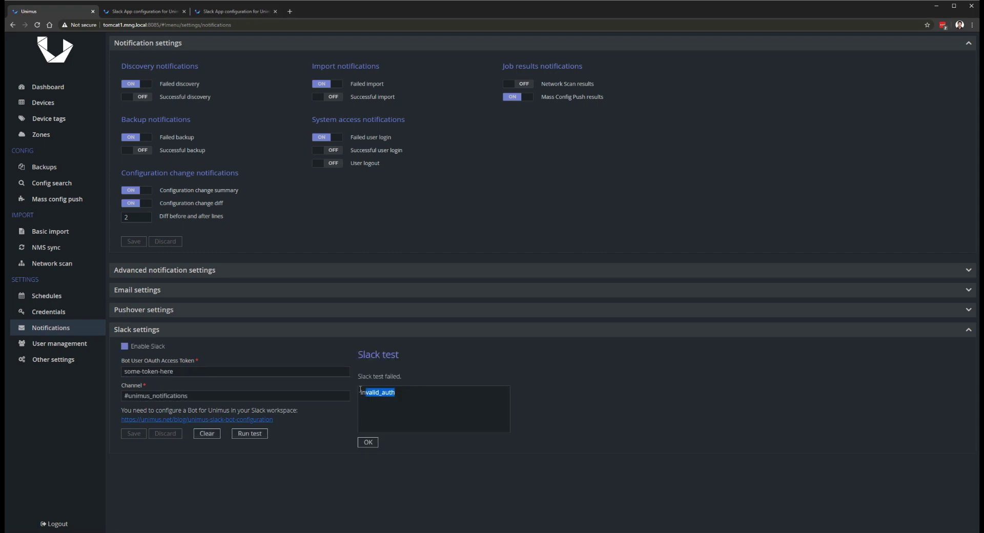
click(368, 442)
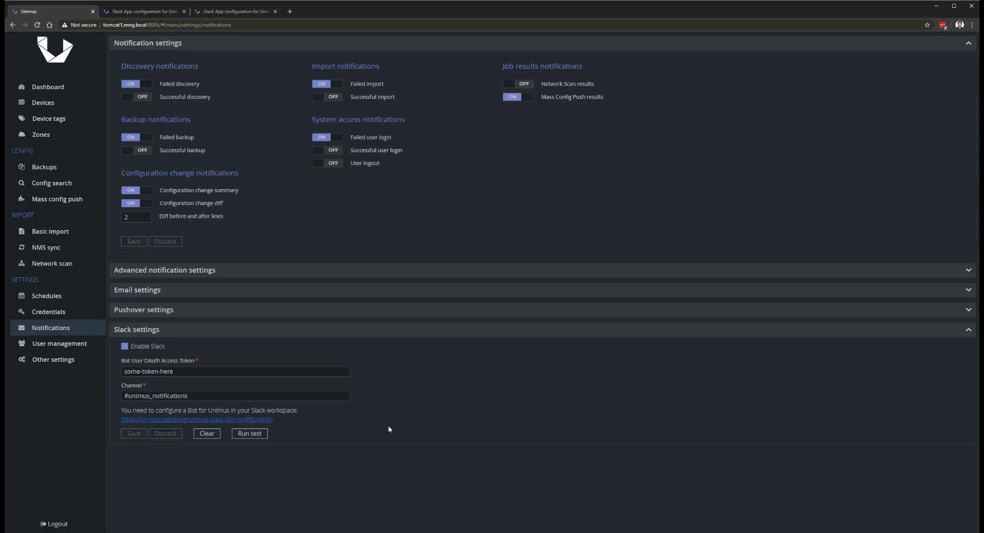
click(45, 200)
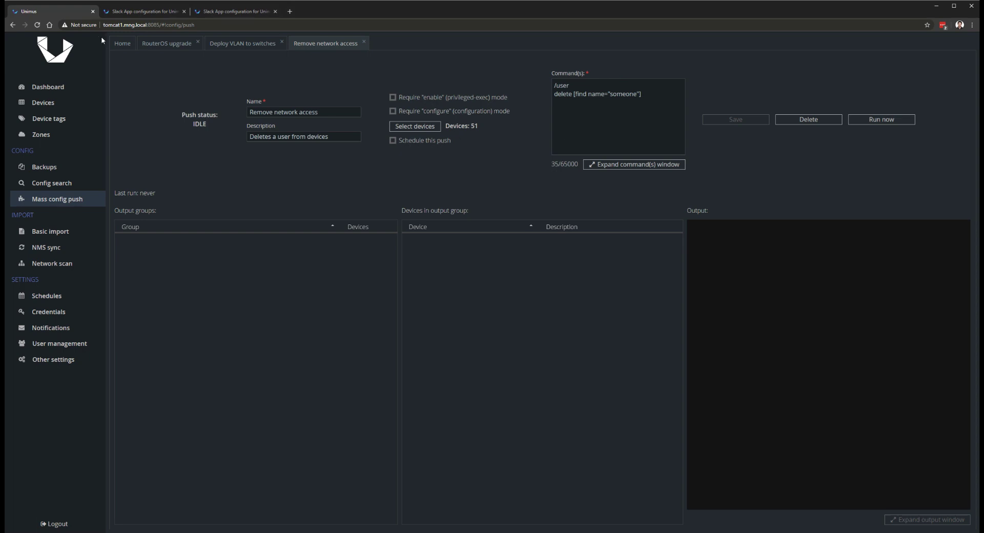
Schedule the Remove network access push on the Default schedule and save it.
click(406, 143)
click(508, 140)
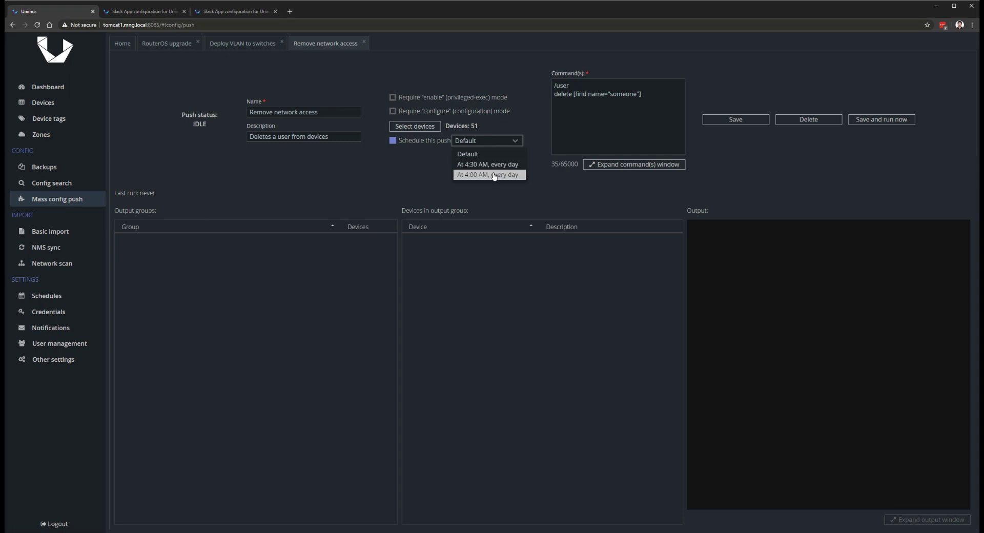
click(737, 123)
click(736, 122)
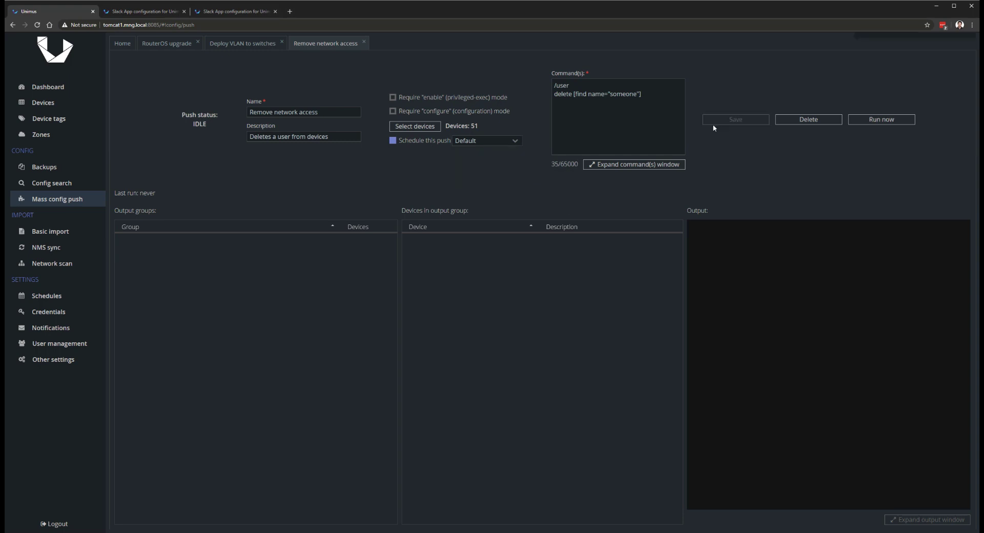
Schedule the RouterOS upgrade push for 4:00 AM every day and save it.
click(122, 47)
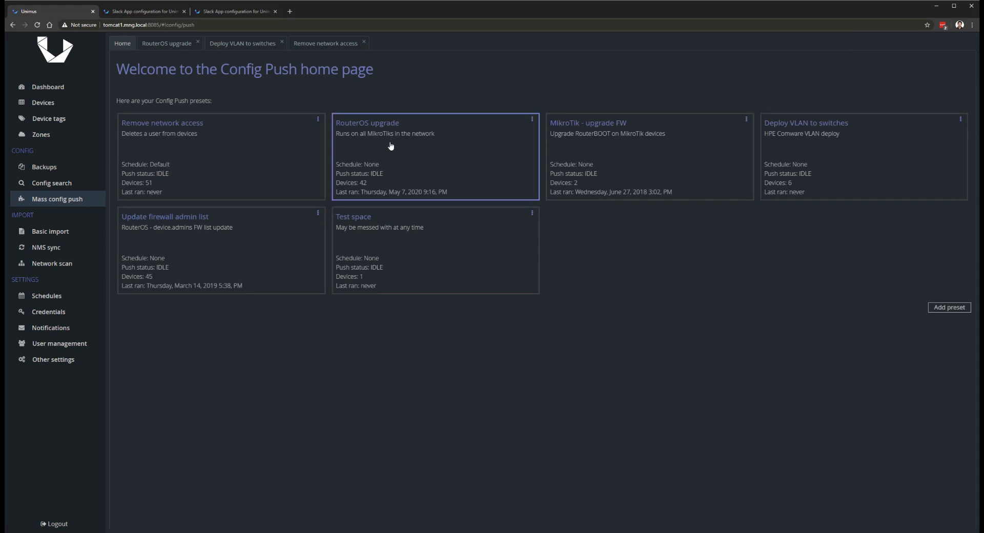
click(436, 169)
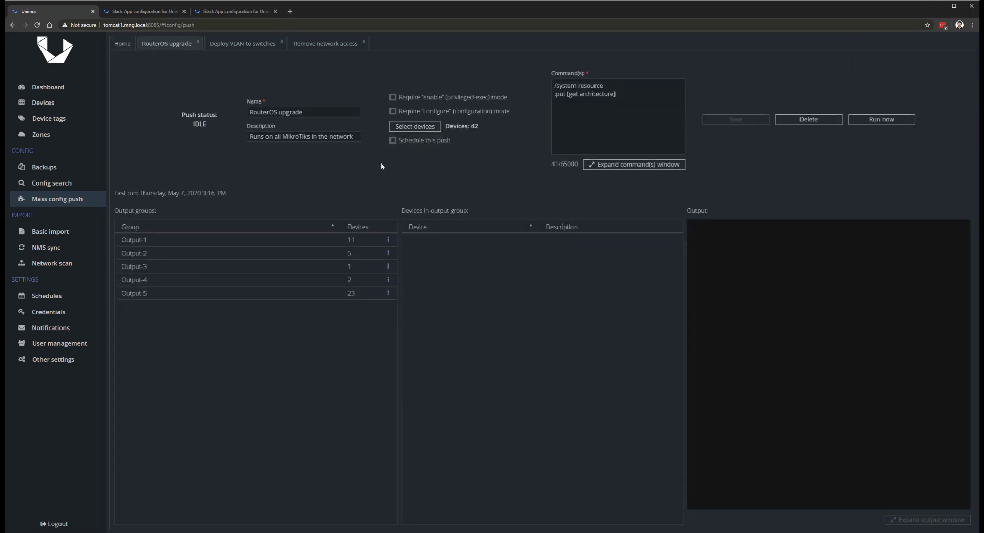
click(428, 142)
click(511, 142)
click(495, 175)
click(736, 119)
View the 7 May RouterOS upgrade push log in Config Push history, then visit Backups and the wiki.
click(44, 88)
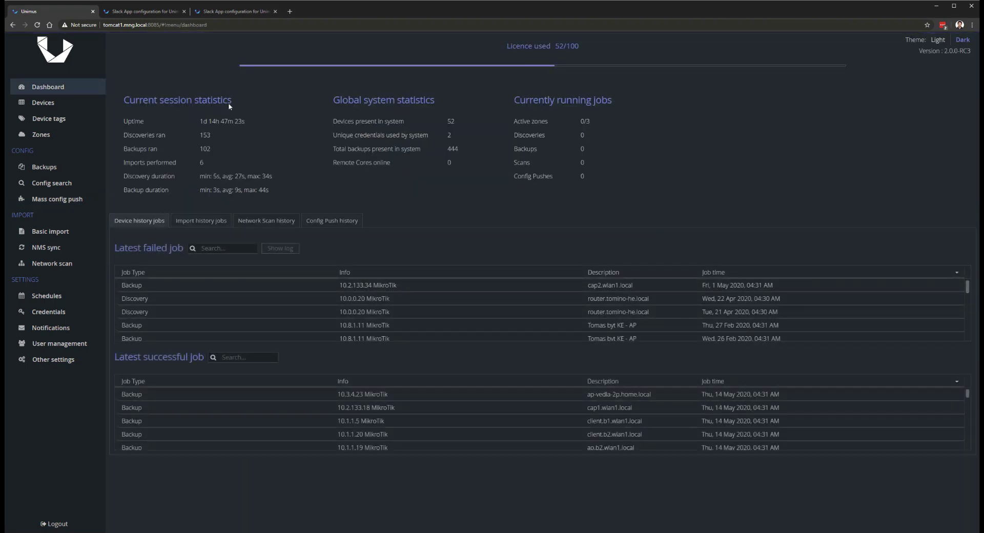
click(329, 221)
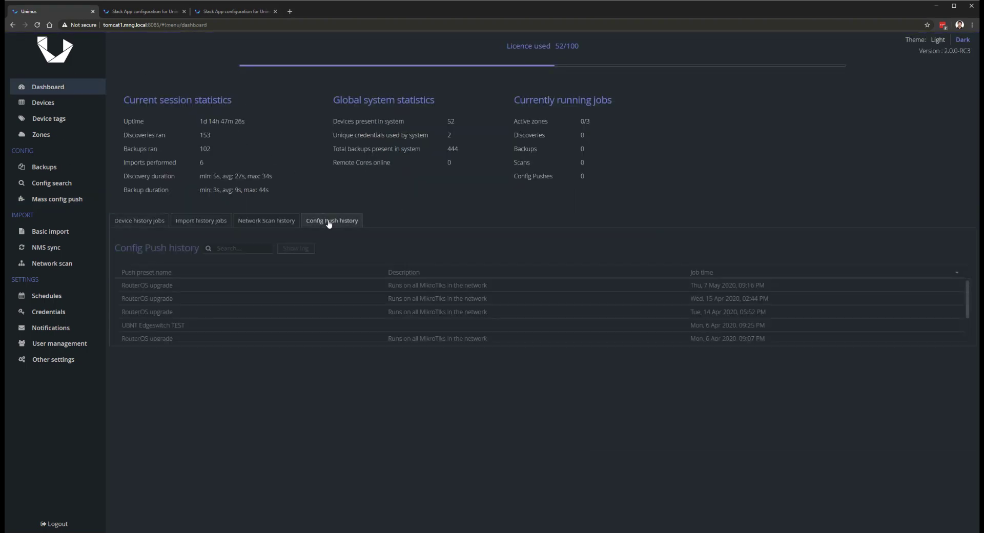
click(412, 288)
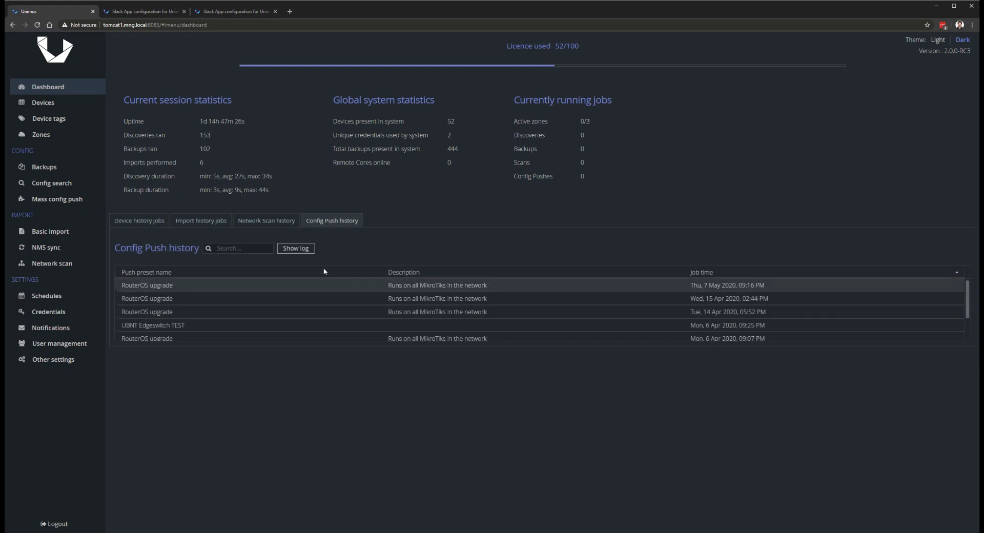
click(303, 251)
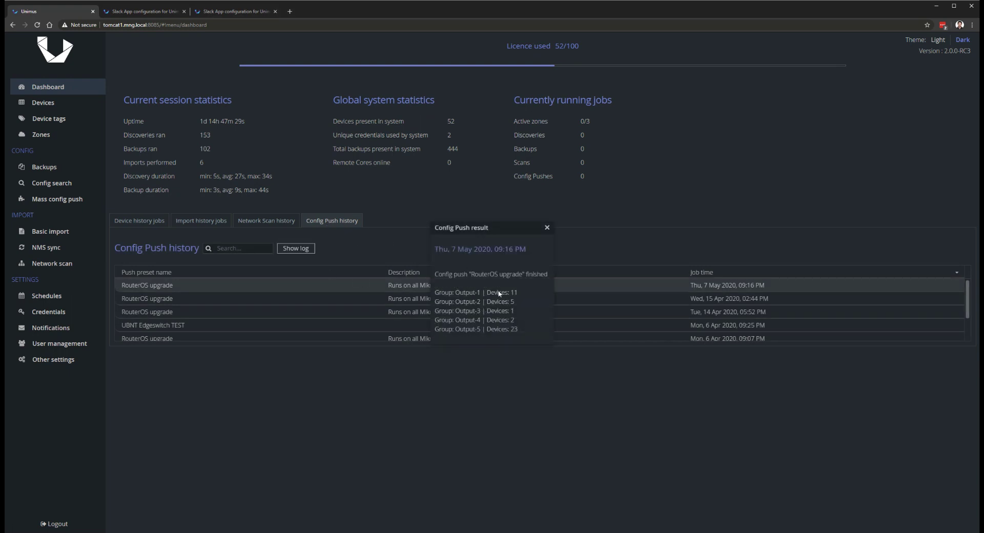
click(547, 227)
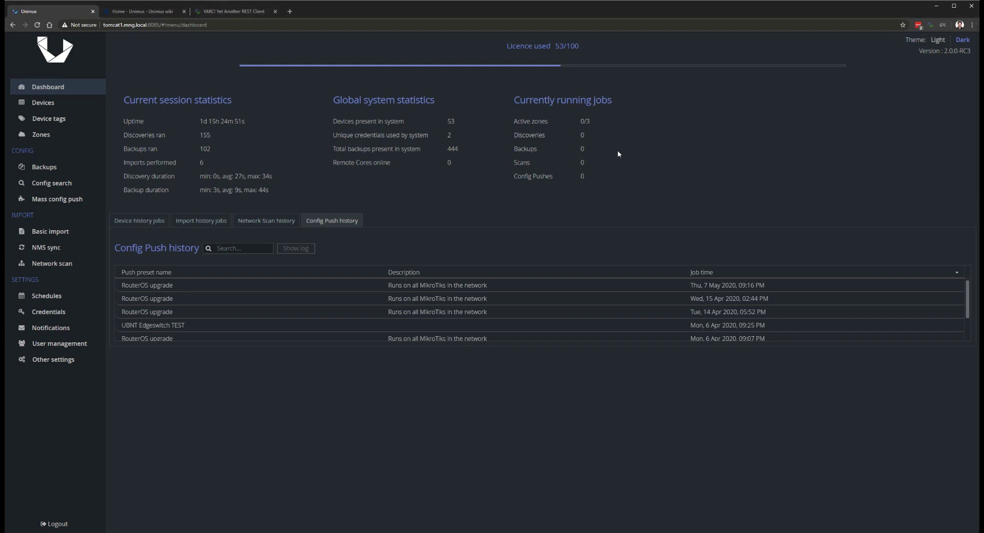
click(55, 167)
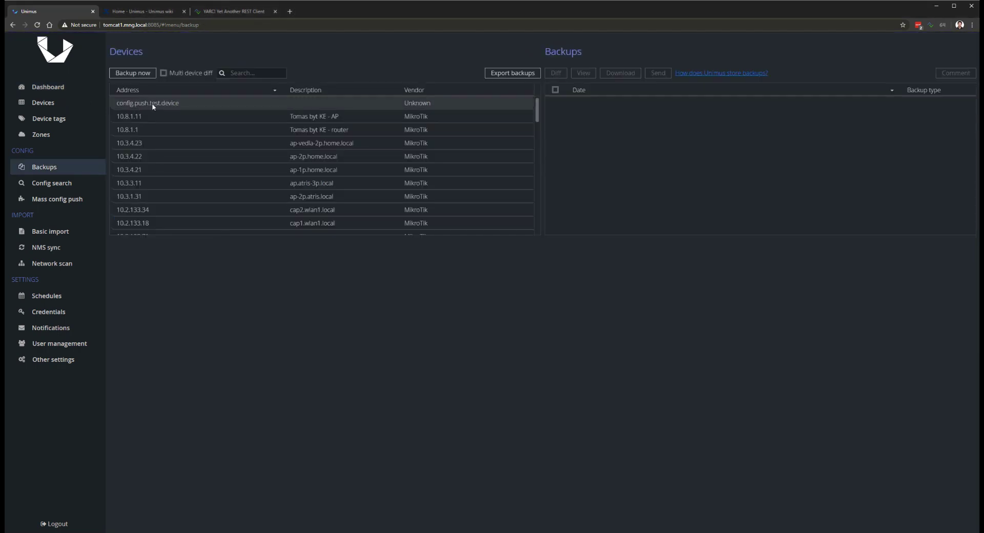
click(133, 11)
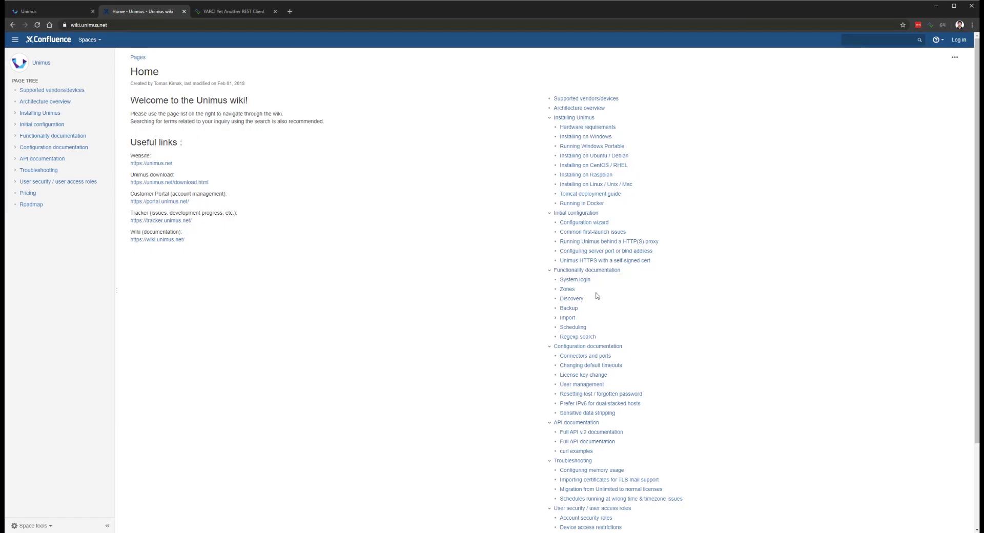
Open the Full API v.2 documentation at the 'Backups - create new backup' section.
click(581, 433)
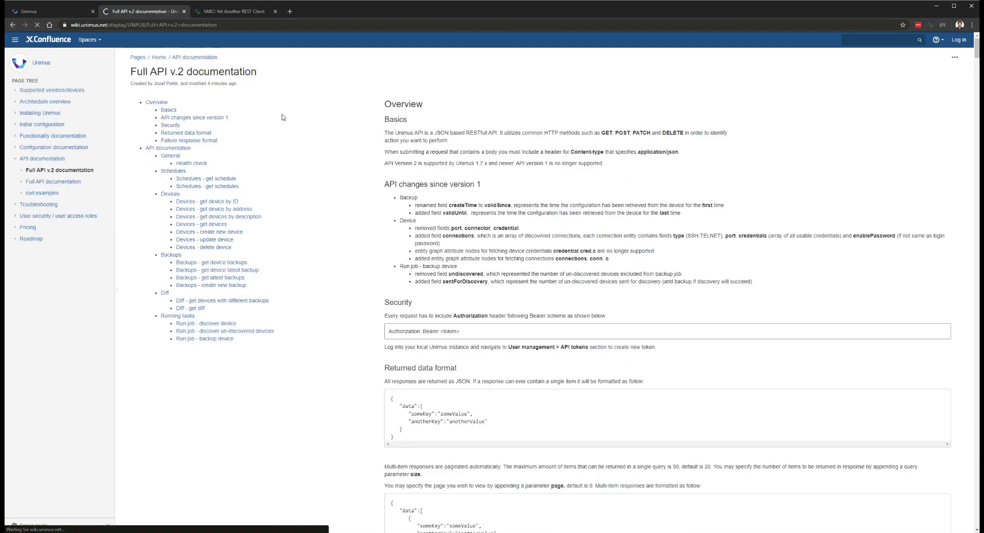
click(216, 288)
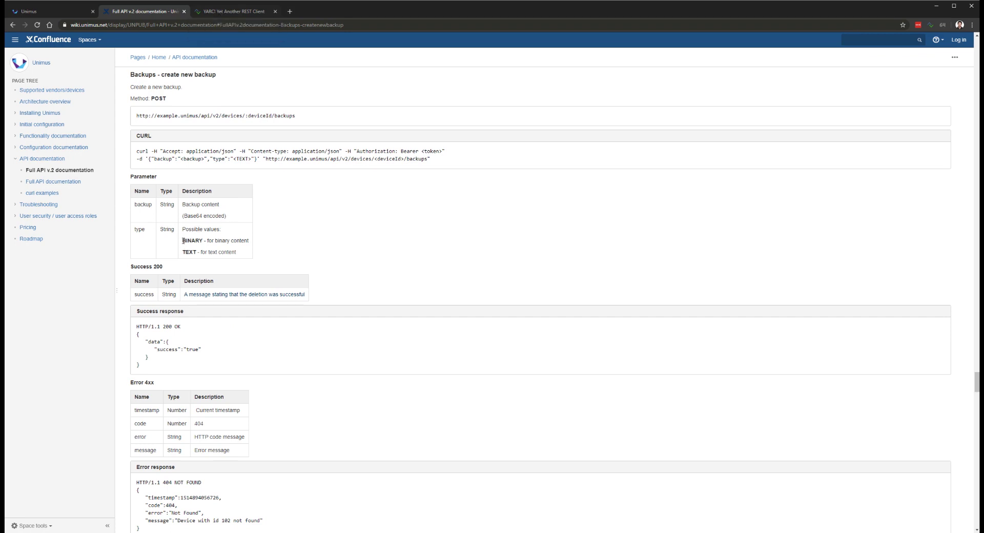
drag(182, 241, 250, 243)
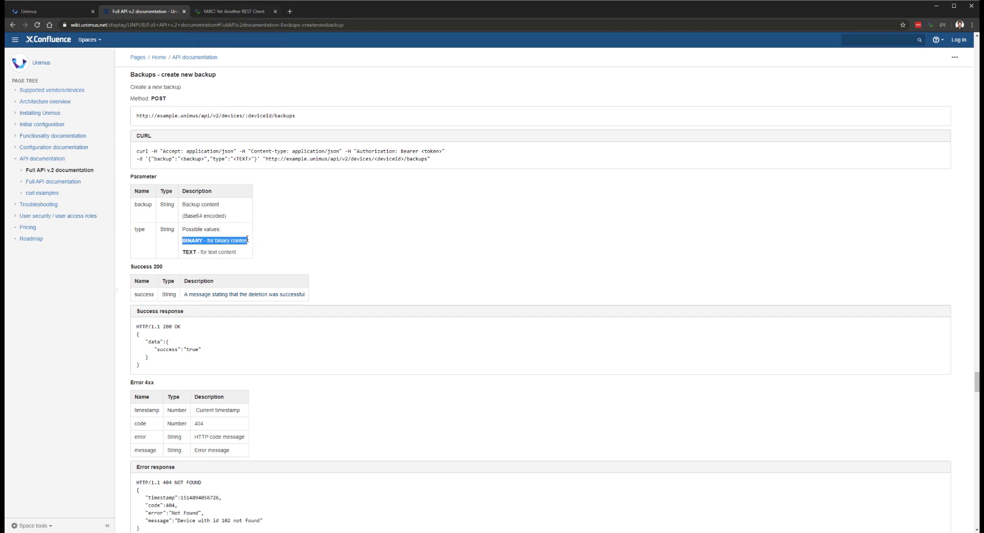
click(222, 240)
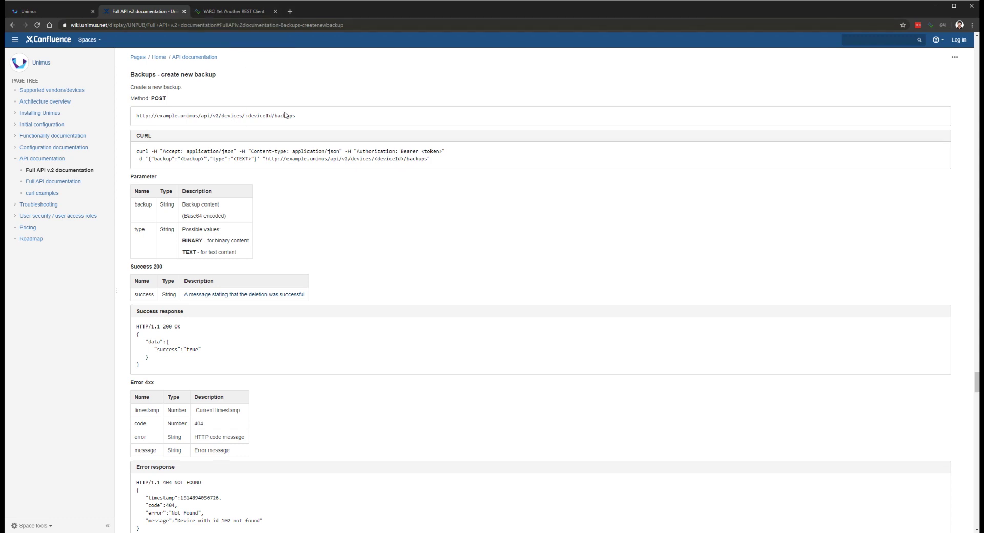
Send the 'Get device ID' favorite request by address, returning device id 104.
click(270, 15)
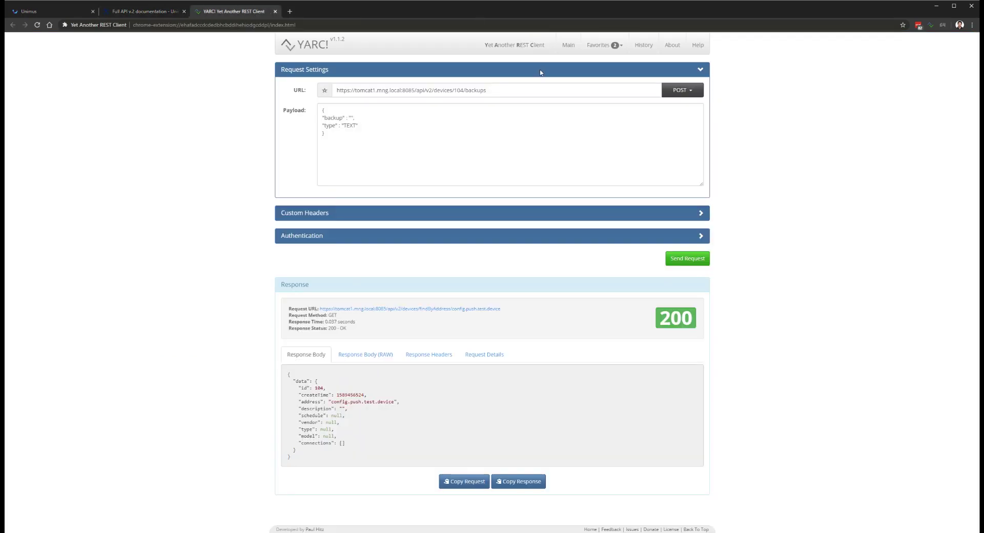
click(596, 46)
click(593, 127)
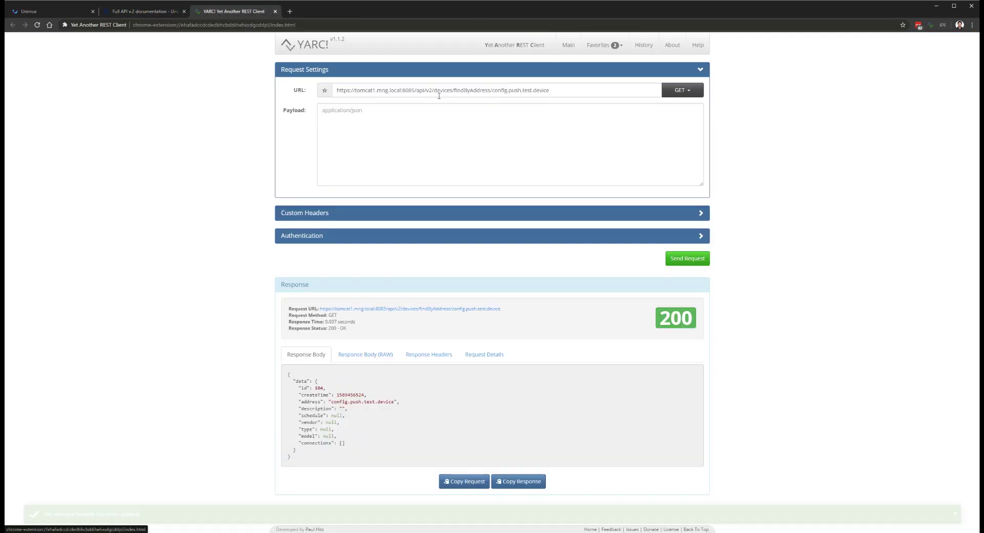
drag(490, 91, 552, 89)
click(686, 258)
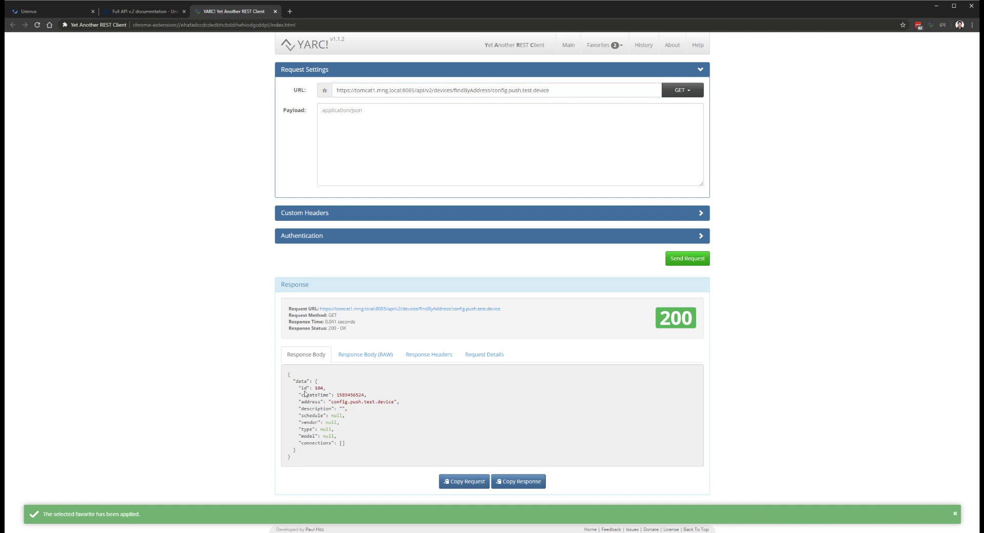
drag(298, 388, 326, 388)
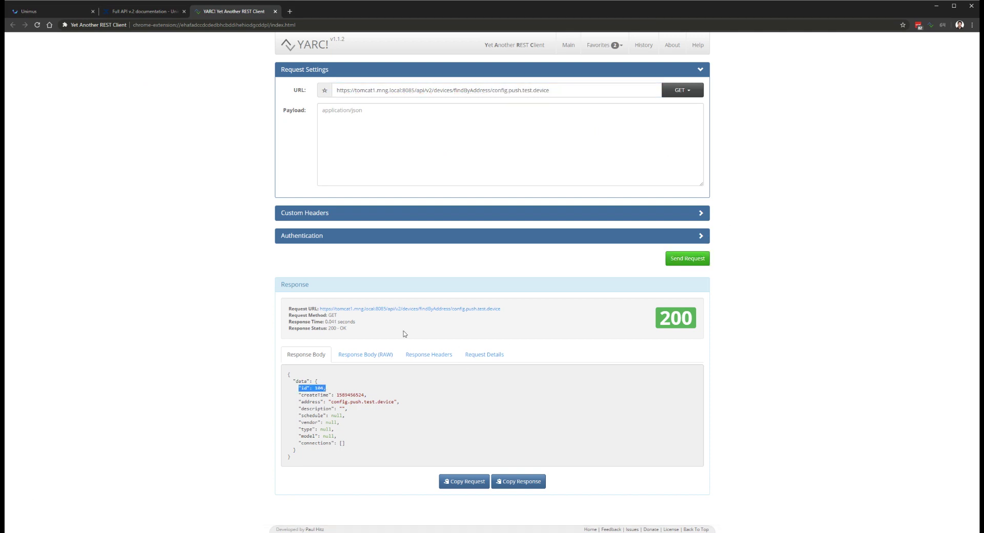
click(603, 45)
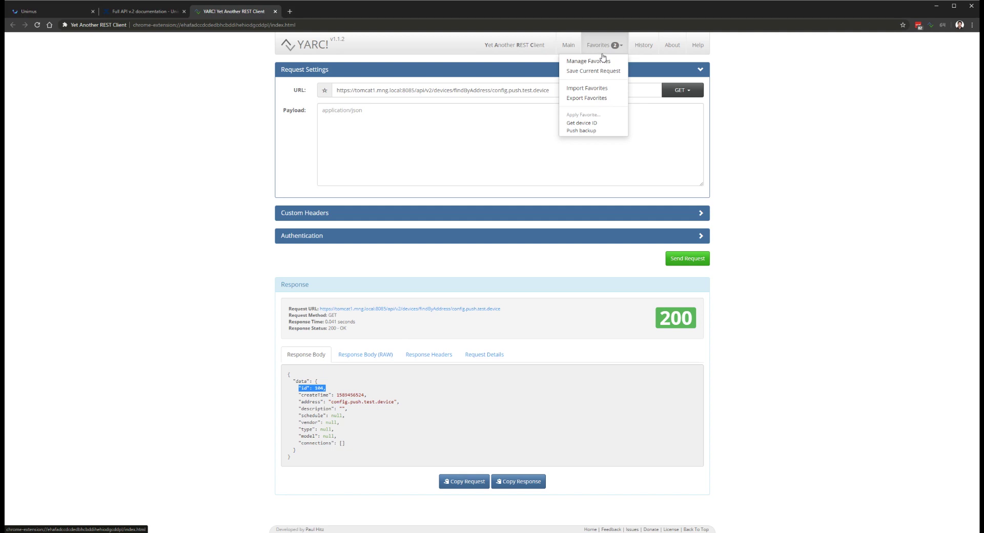
Push a TEXT backup of Base64-encoded 'test 1' to devices/104/backups via the 'Push backup' favorite.
click(591, 133)
drag(420, 91, 504, 91)
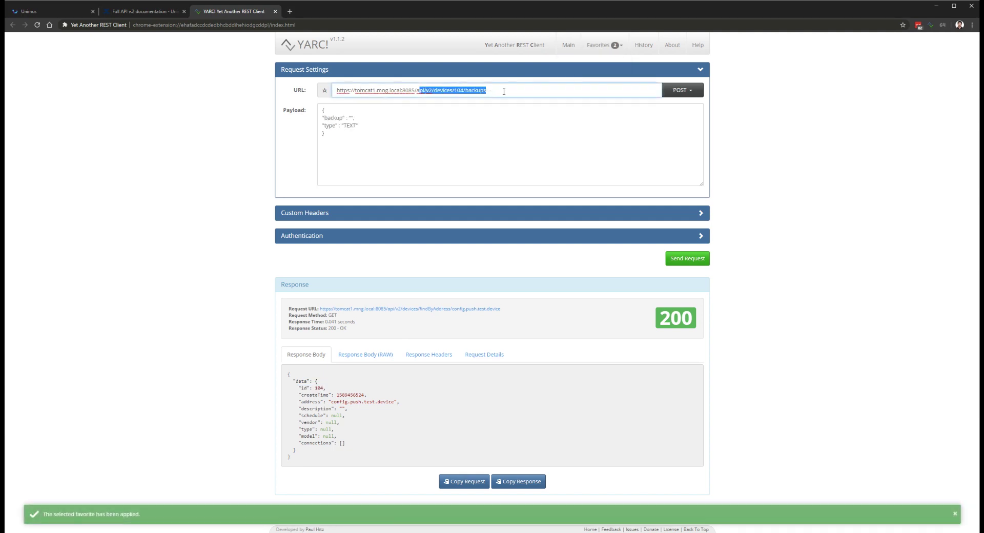
drag(341, 125, 360, 126)
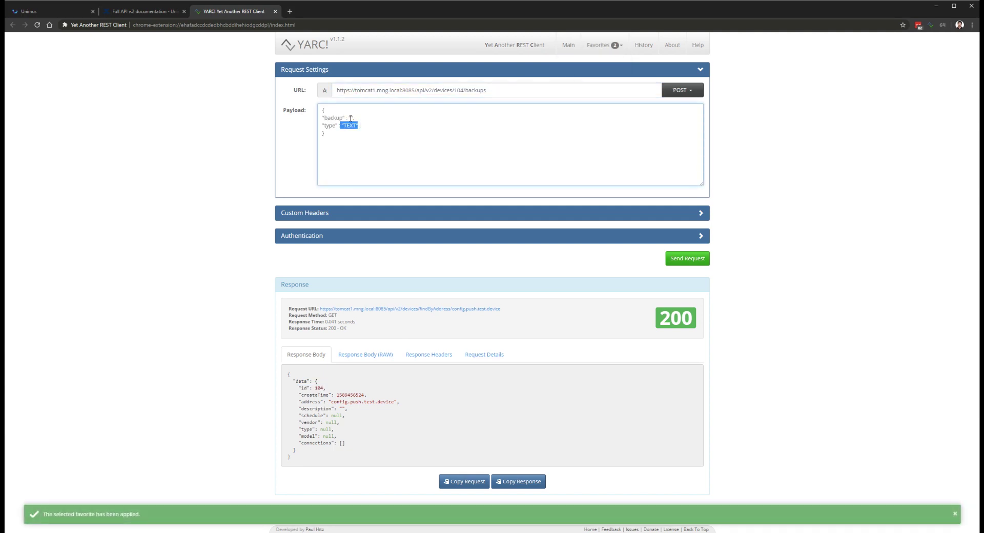
click(350, 118)
click(942, 25)
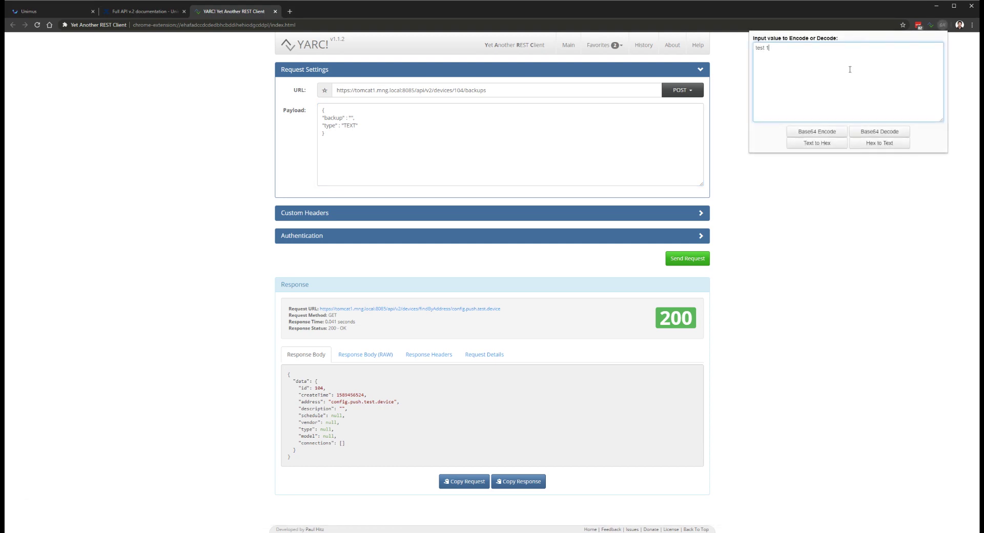
click(820, 132)
key(ctrl+c)
click(351, 118)
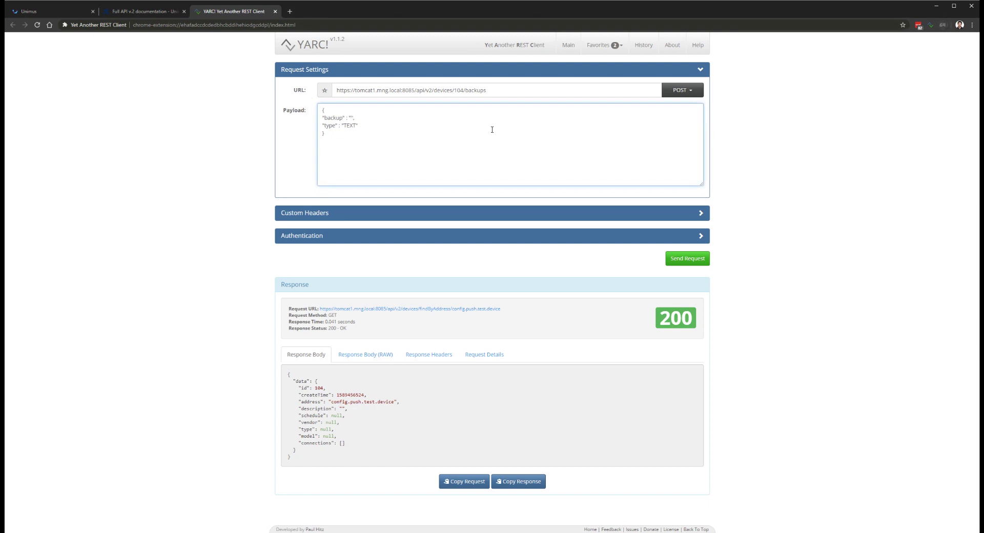
key(ctrl+v)
click(676, 257)
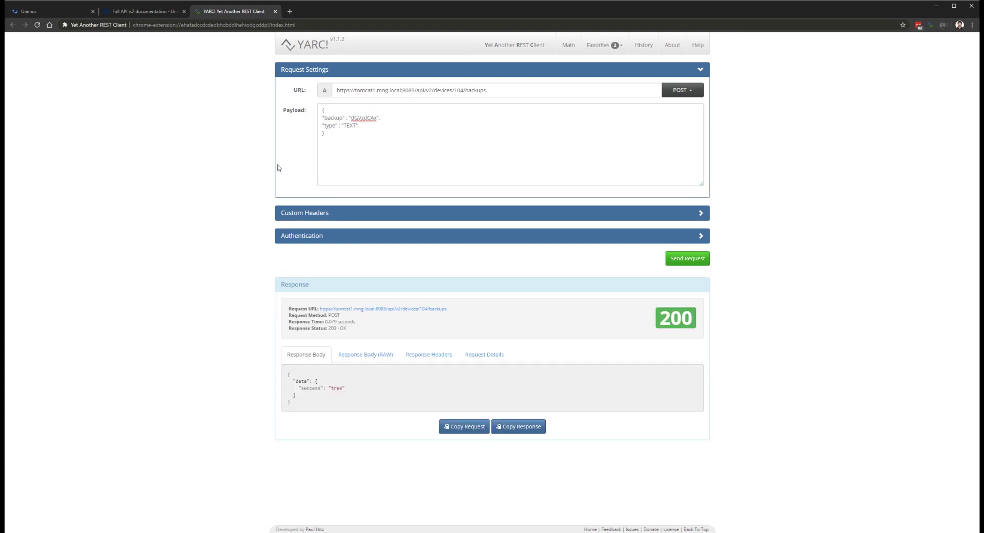
In Unimus, view the new 'test 1' backup of config.push.test.device.
click(57, 14)
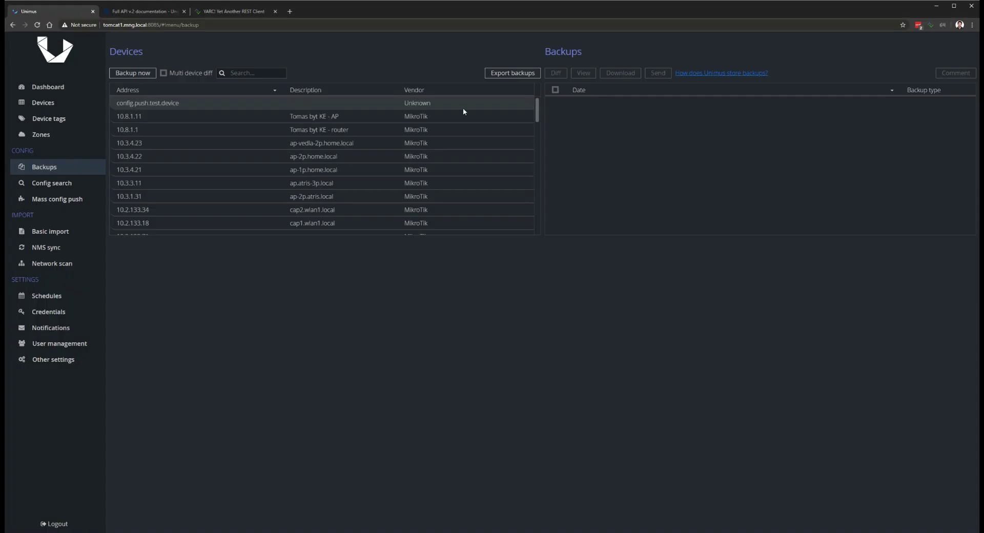
click(496, 106)
click(584, 102)
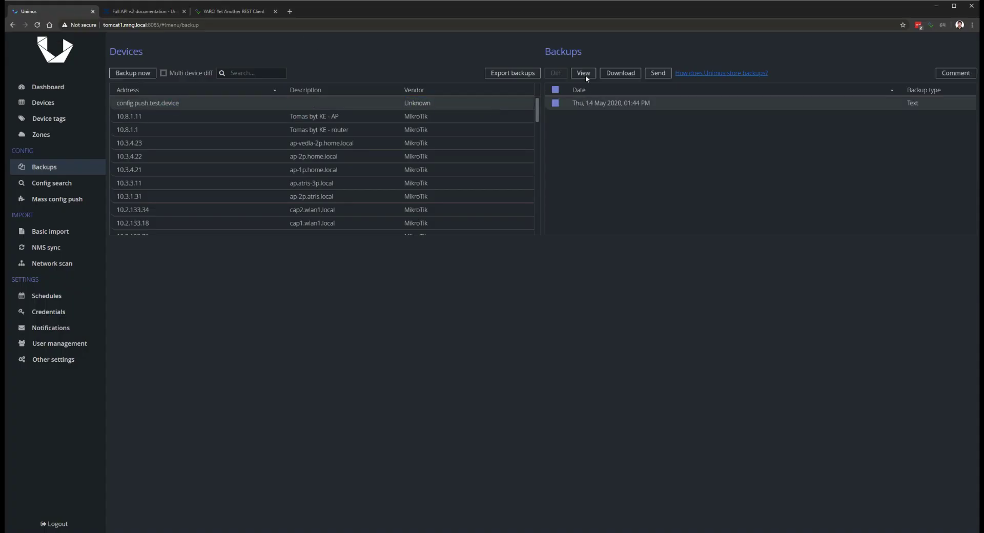
click(583, 73)
triple_click(417, 215)
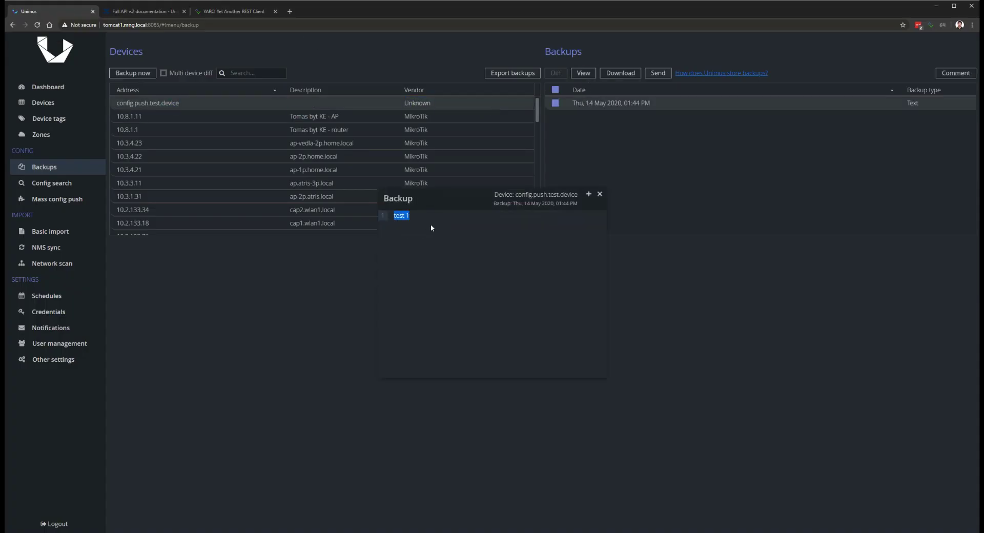
click(600, 194)
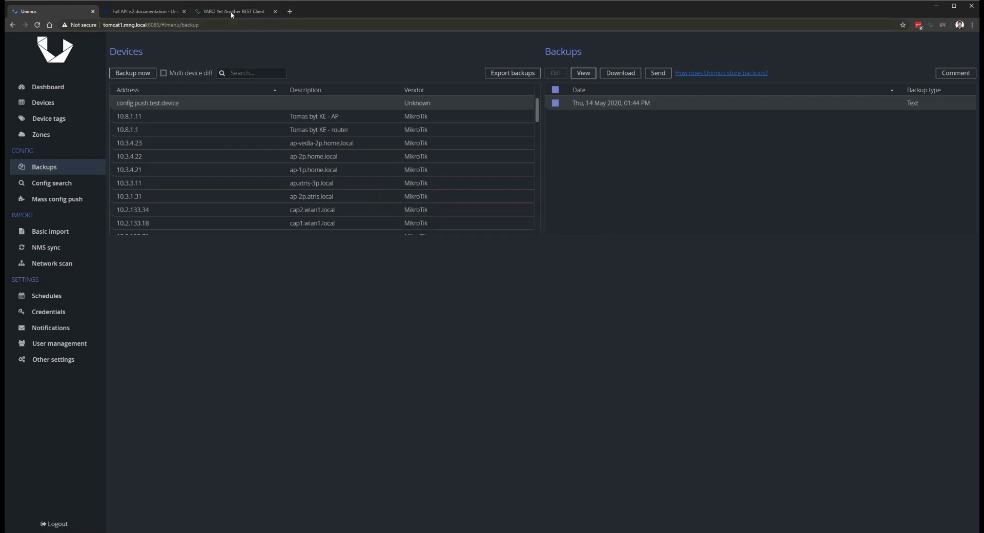
Replace the payload backup value with Base64 'test 2' (dGVzdCAy) and send the request.
click(232, 11)
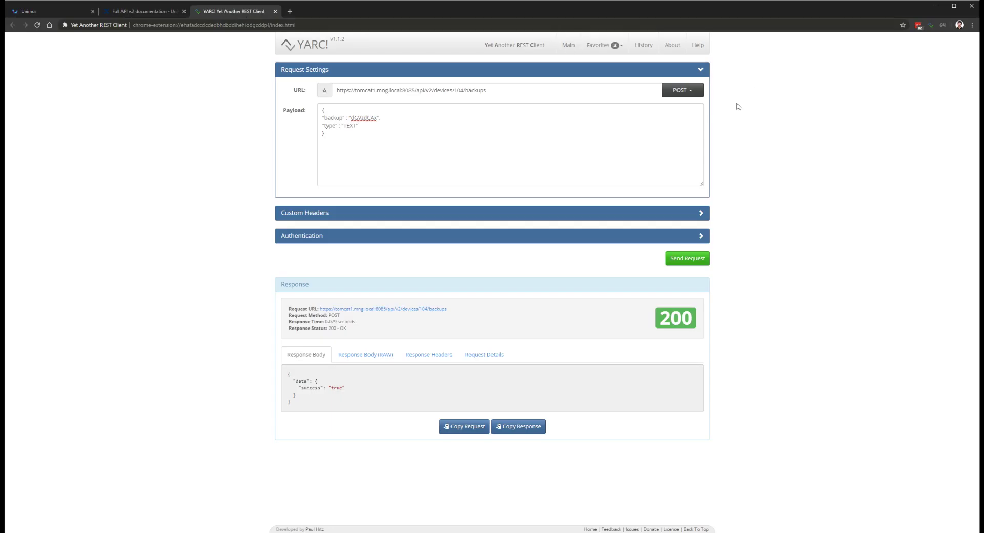
click(944, 25)
click(848, 94)
text(test 2)
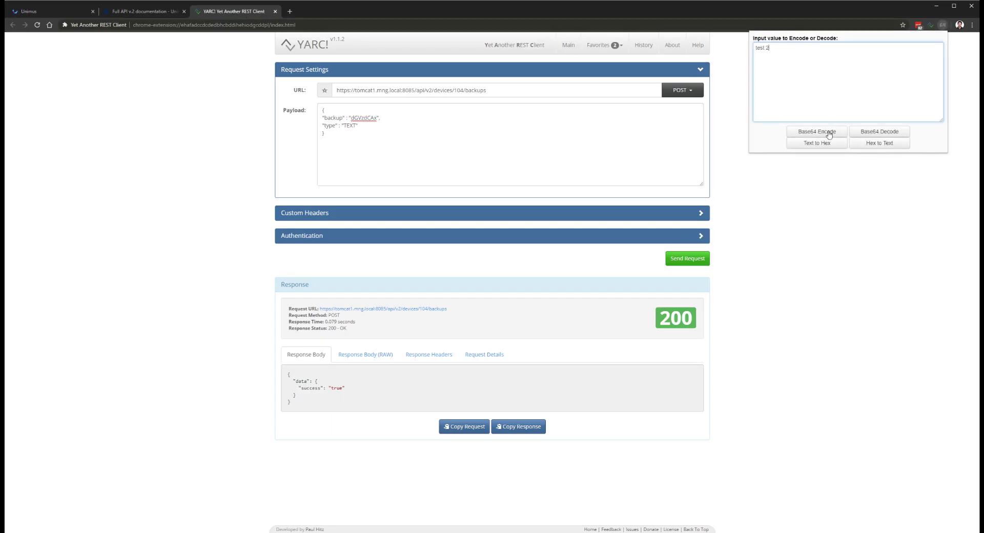
click(830, 135)
drag(783, 48, 754, 48)
key(ctrl+c)
click(364, 116)
double_click(364, 116)
key(ctrl+v)
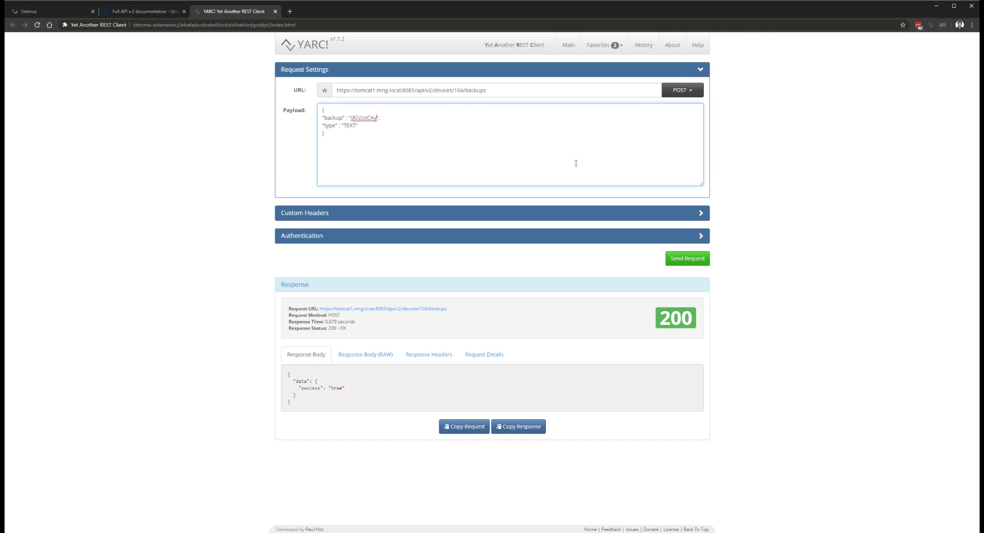
click(685, 260)
In Unimus, reload config.push.test.device backups and diff 'test 1' against 'test 2'.
click(353, 390)
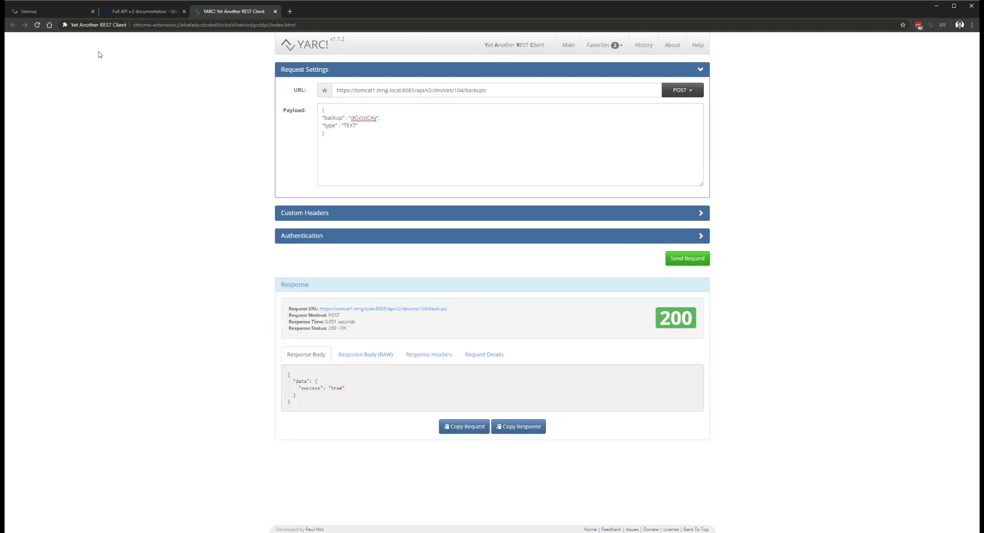
click(55, 11)
click(488, 102)
click(594, 119)
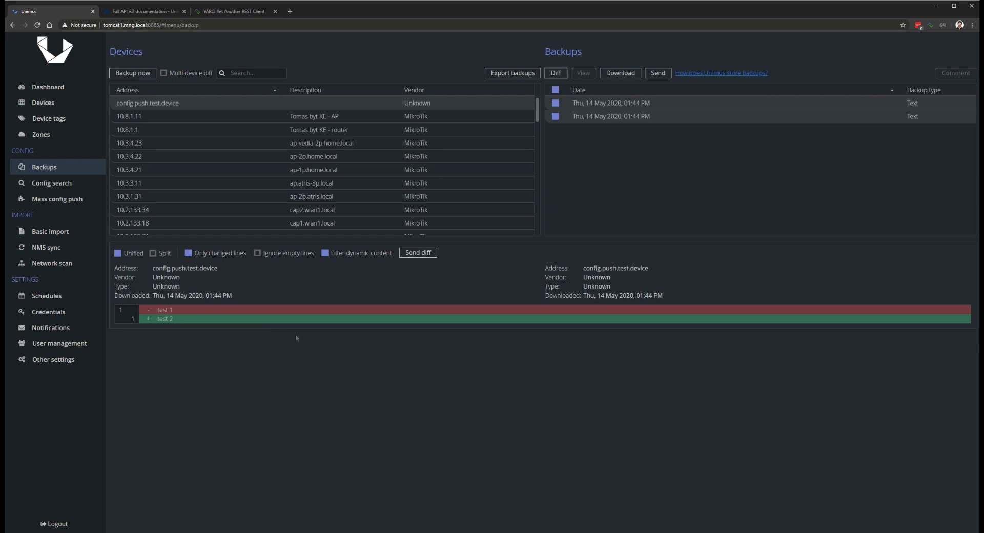
Expand the PRTG and Observium import settings in NMS sync and open the PRTG importer guide.
click(54, 250)
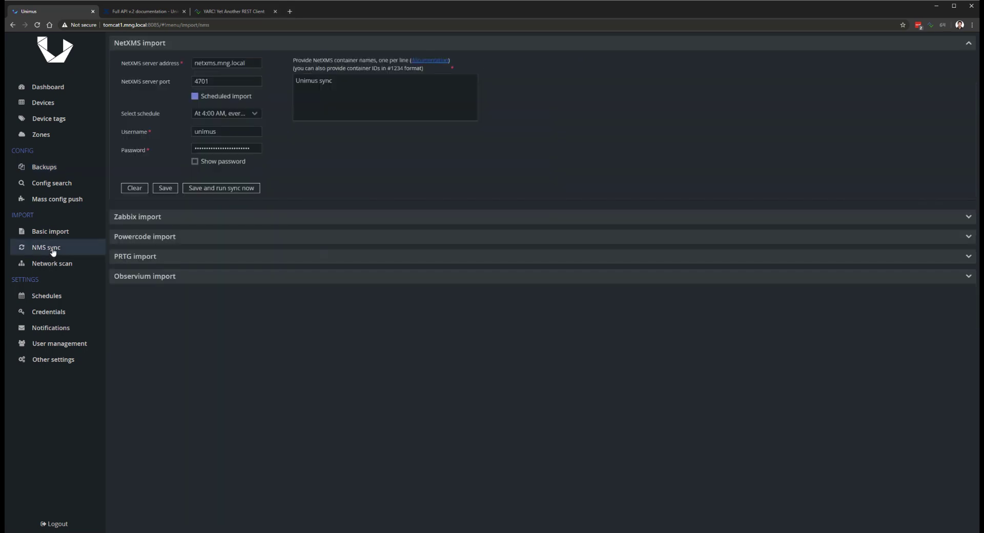
click(163, 45)
click(134, 105)
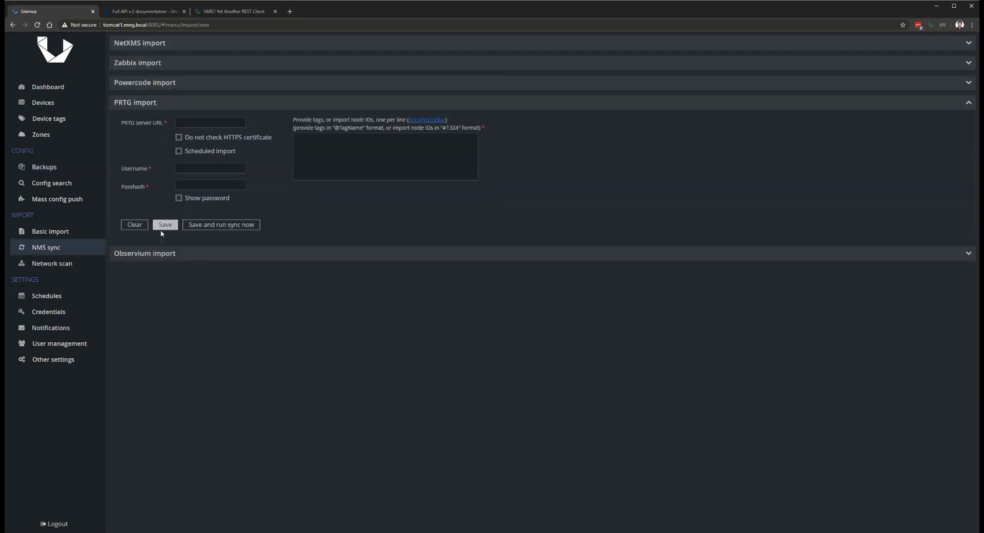
click(163, 255)
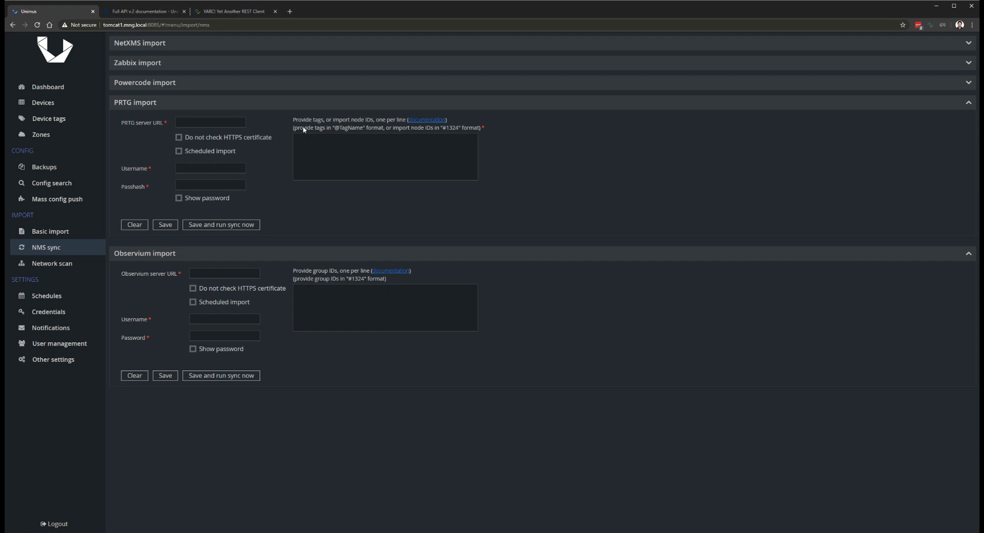
drag(304, 130, 479, 129)
click(417, 122)
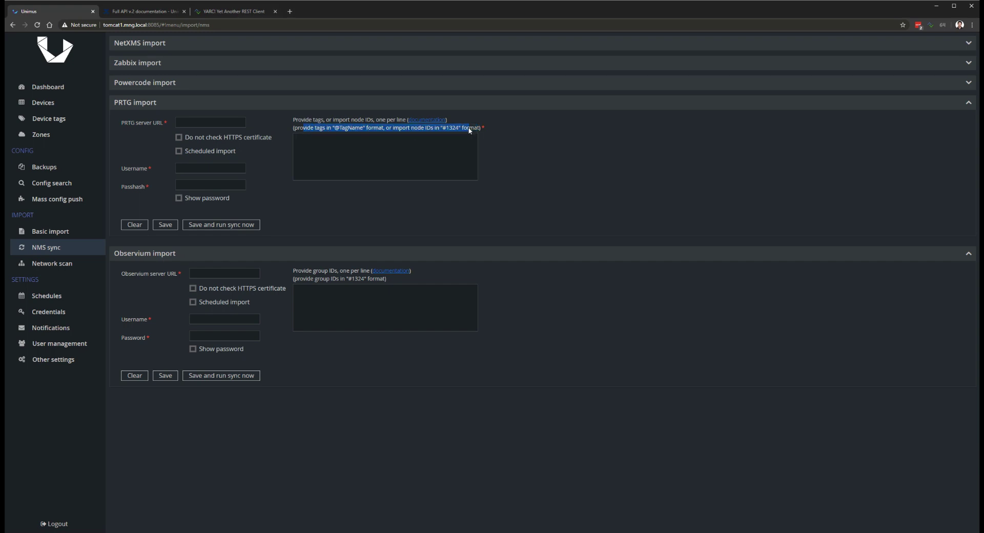
click(418, 122)
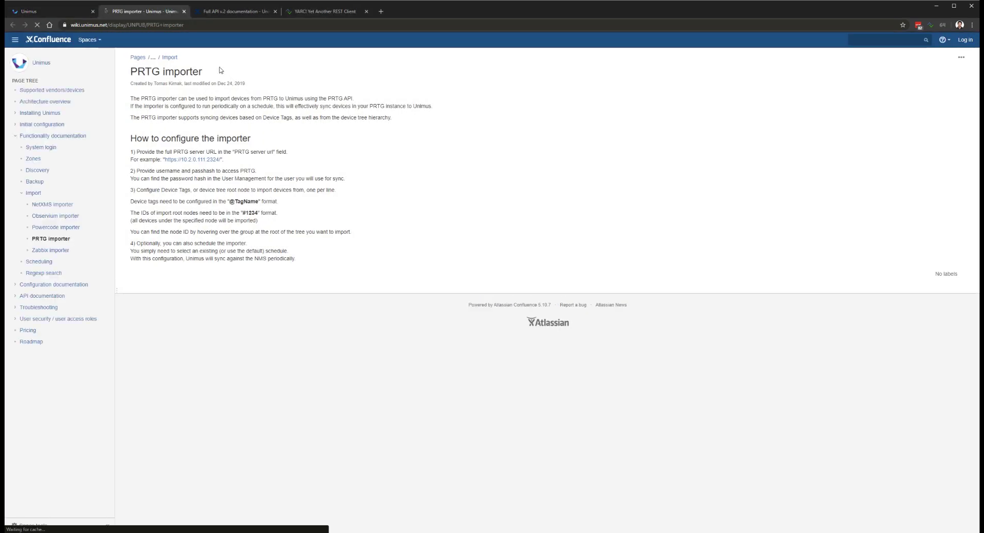
key(ctrl+shift+Tab)
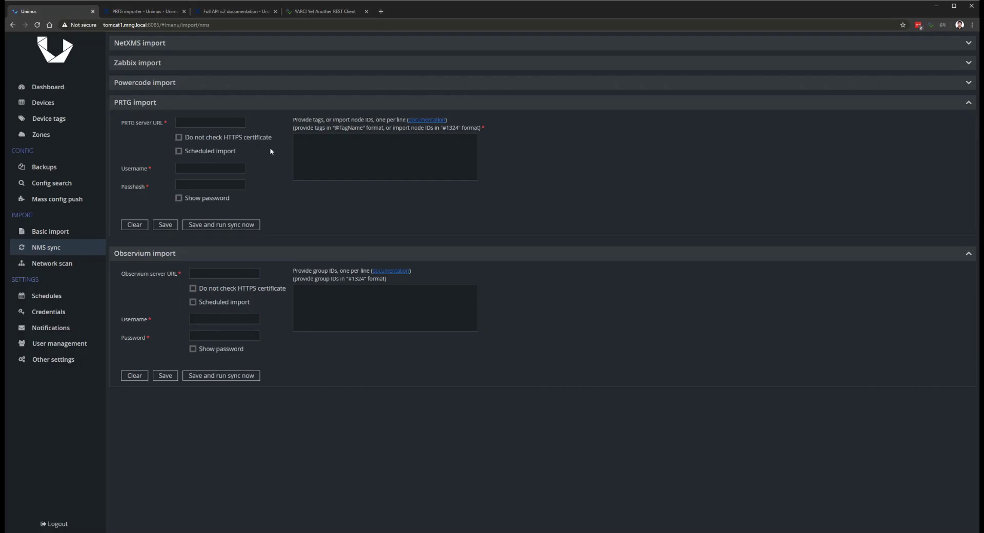
Enable scheduled Observium import using the 'At 4:00 AM, every day' schedule.
click(225, 303)
click(223, 320)
click(225, 353)
Open the Observium importer guide, then collapse the PRTG and Observium sections.
drag(334, 281, 380, 282)
click(385, 272)
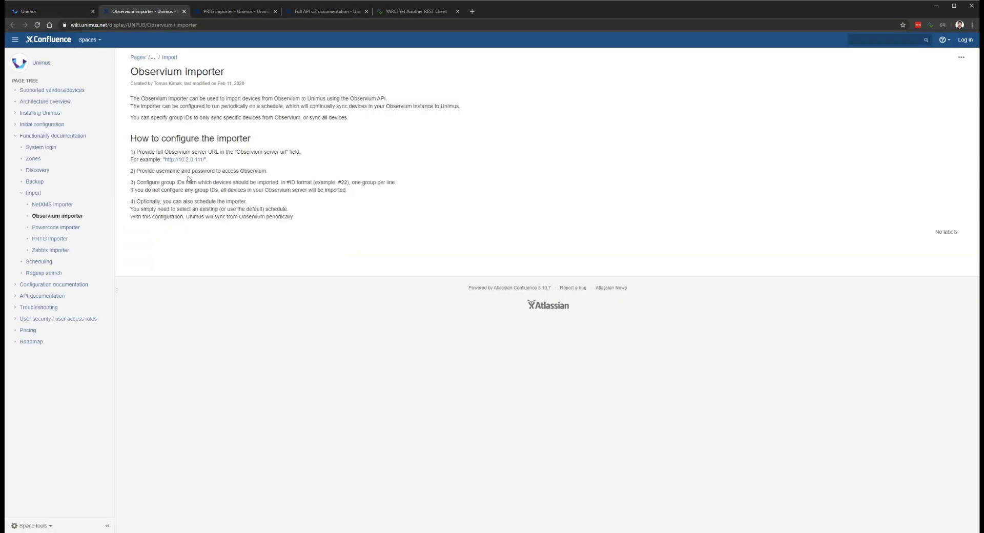
click(64, 15)
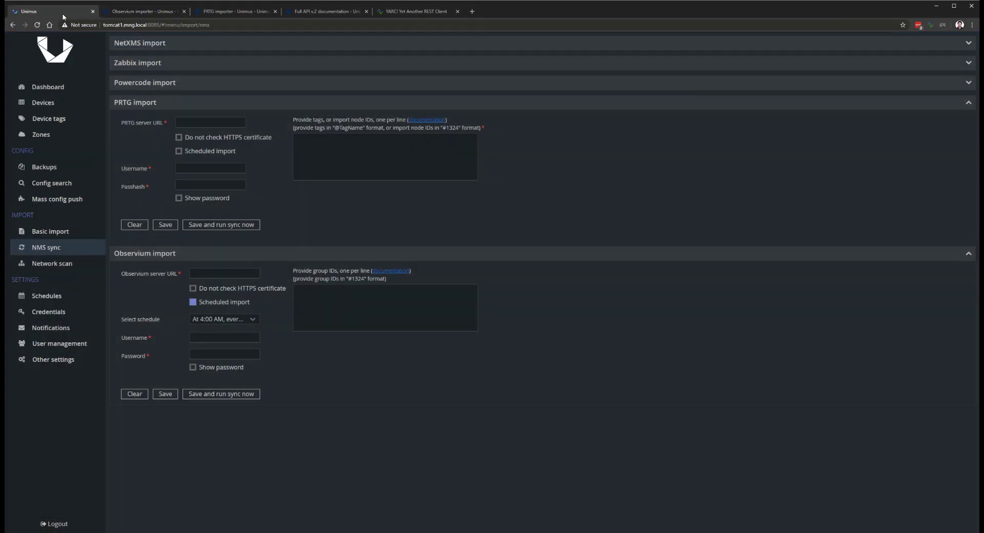
click(157, 103)
click(143, 125)
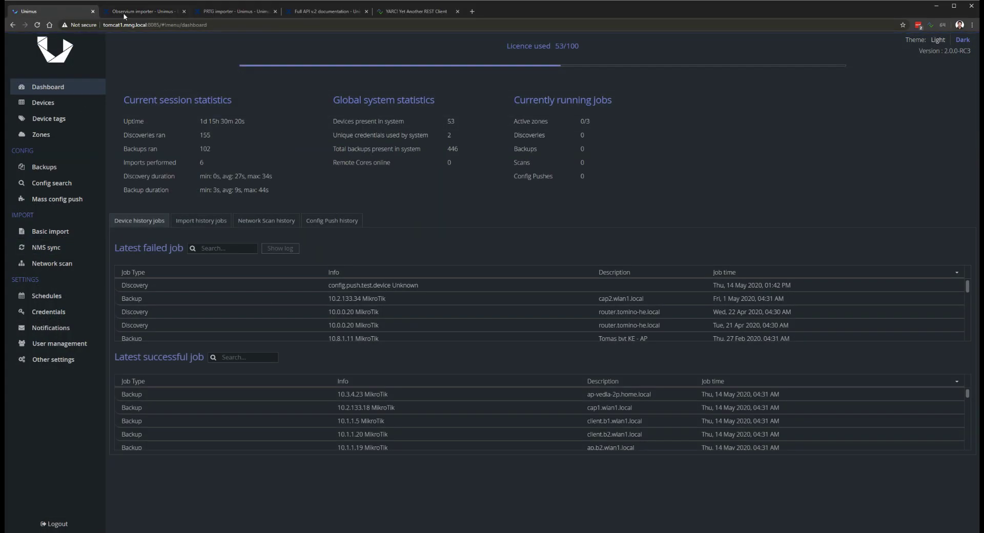
Browse the wiki's Supported vendors/devices list, then return to the Unimus dashboard.
click(124, 14)
click(36, 92)
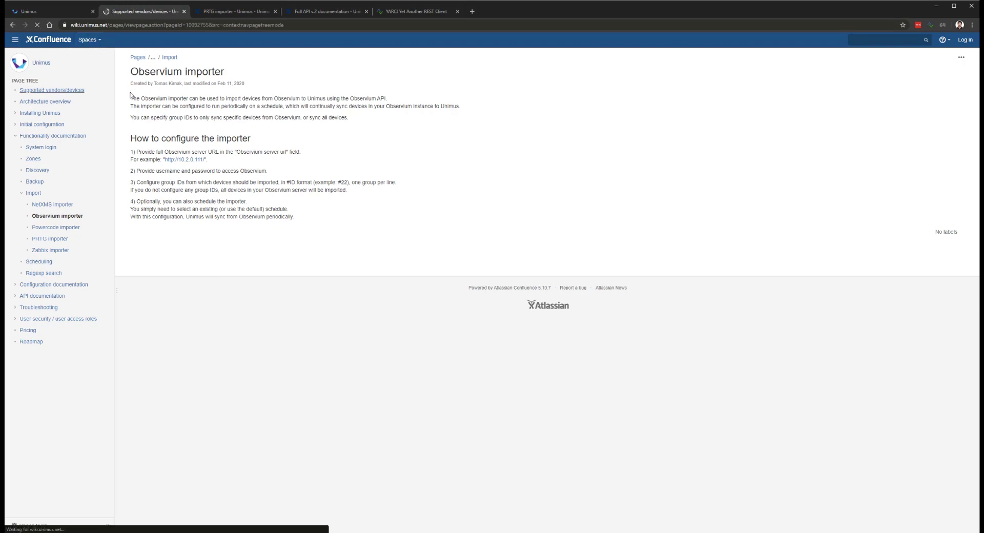
scroll(249, 136, down, 20)
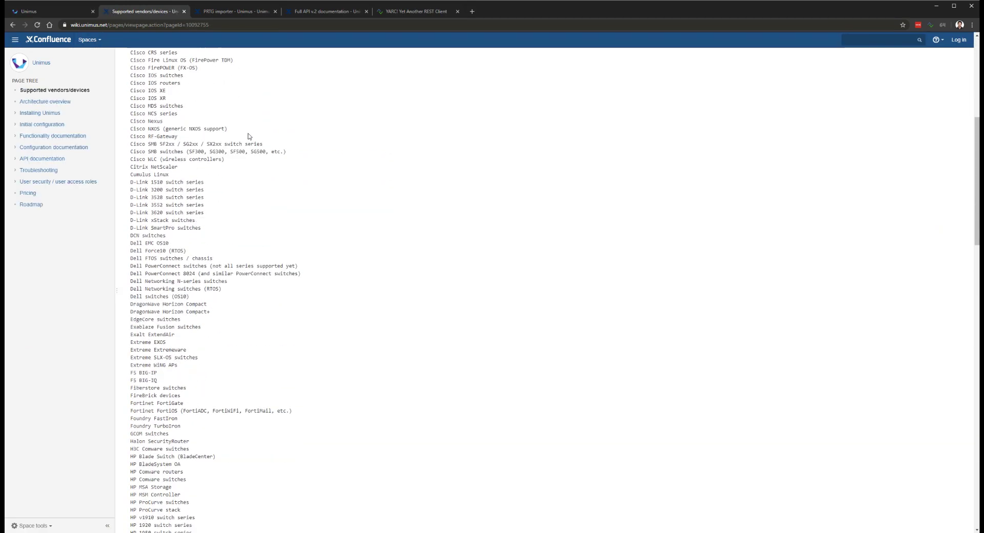
scroll(248, 136, up, 20)
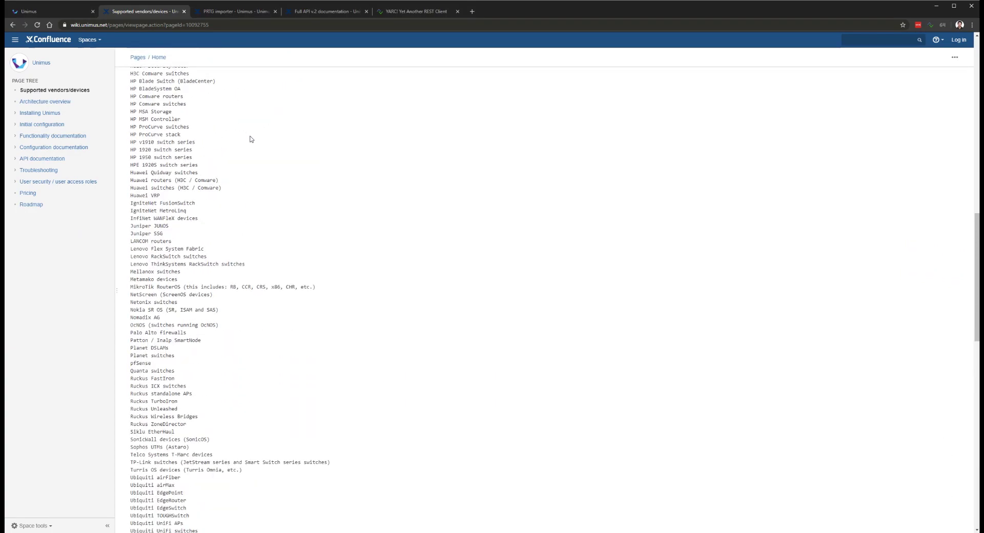
scroll(251, 139, up, 1)
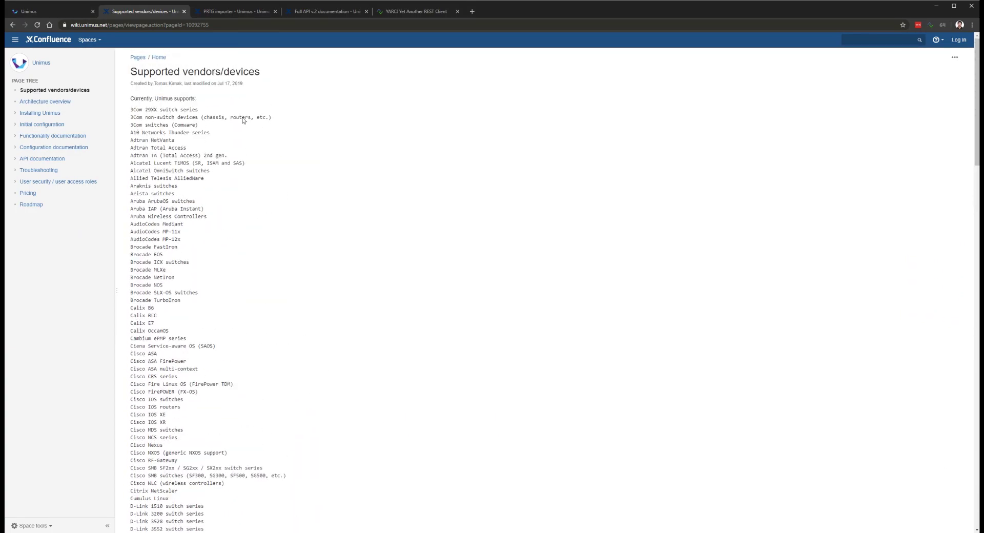
click(56, 11)
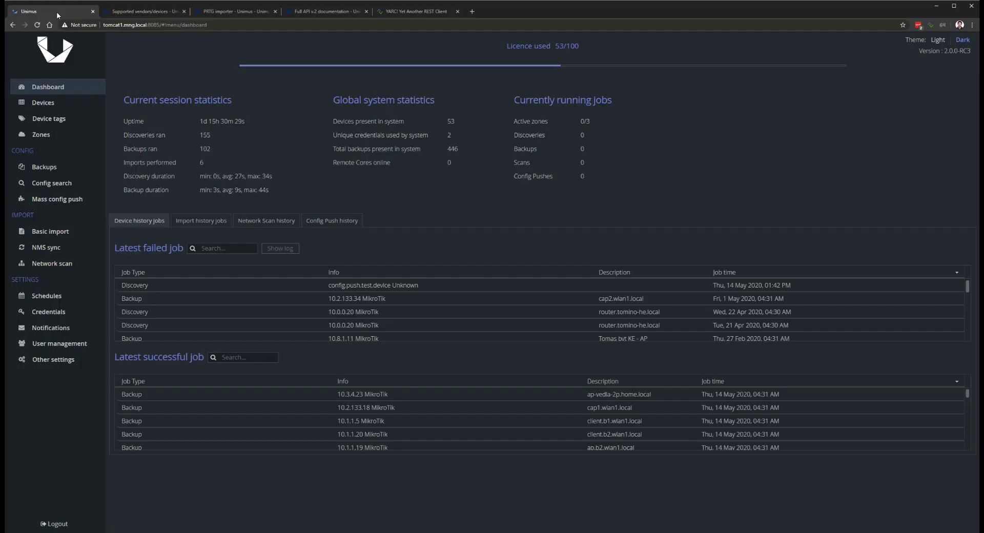
On the Devices page, select 10.2.128.71 and view its Device info details.
click(43, 103)
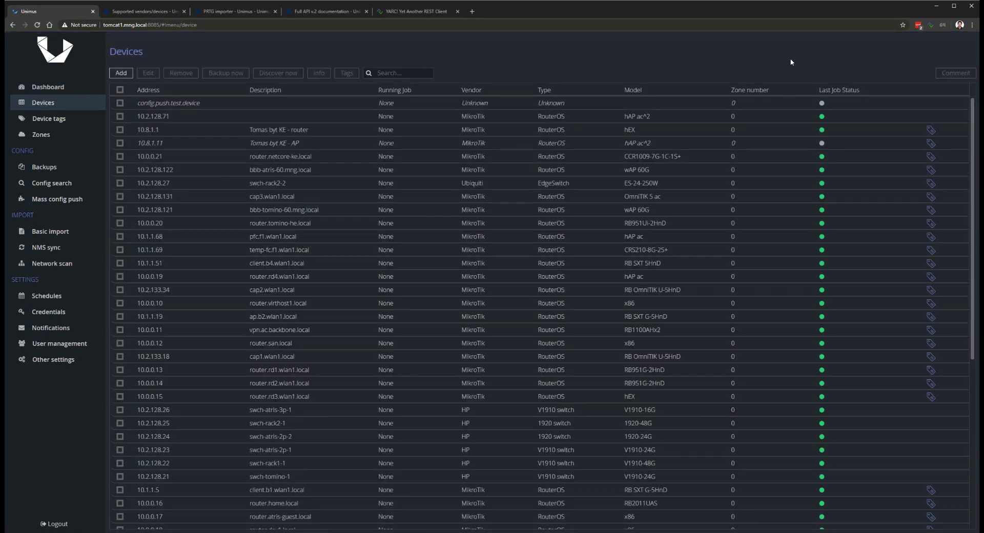
click(323, 107)
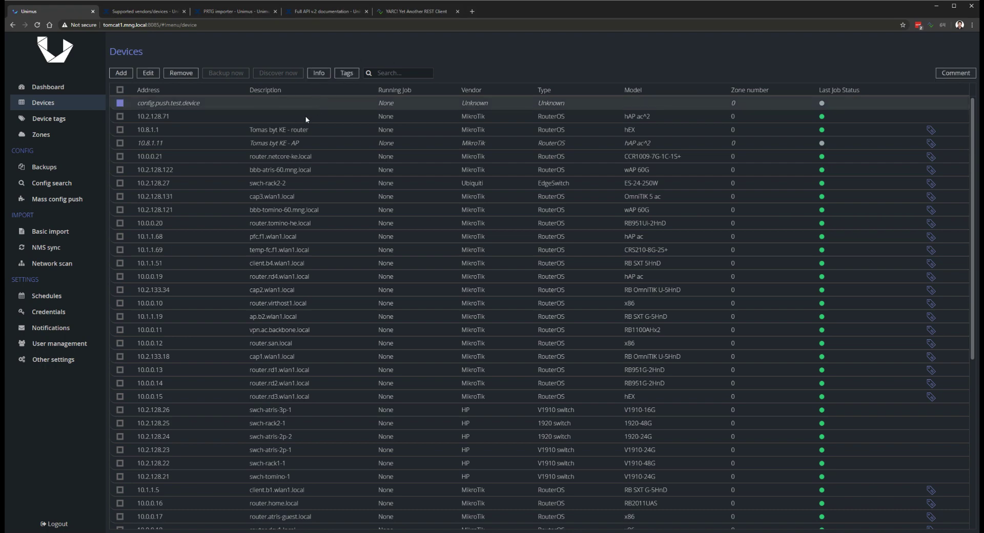
key(shift+Down)
ctrl+click(287, 104)
click(319, 72)
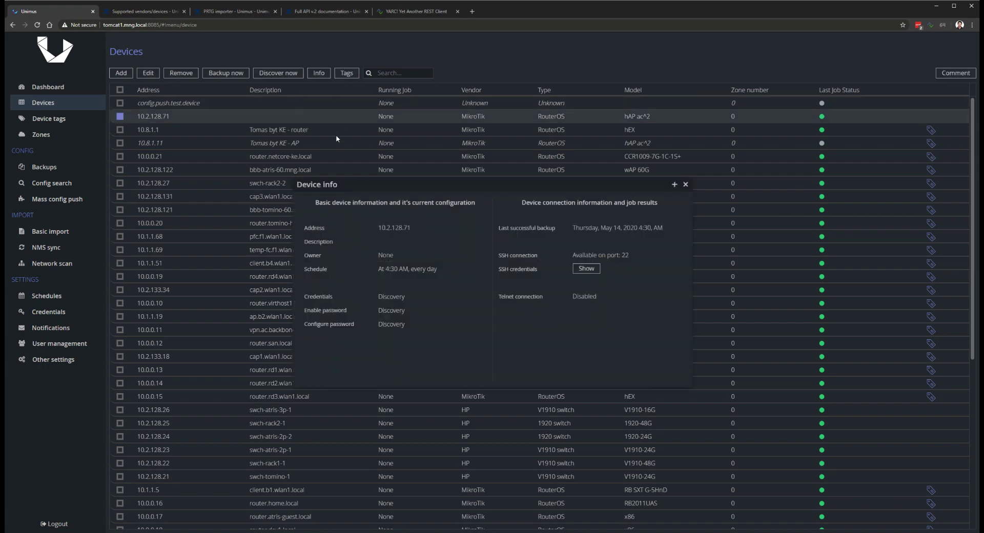
click(686, 184)
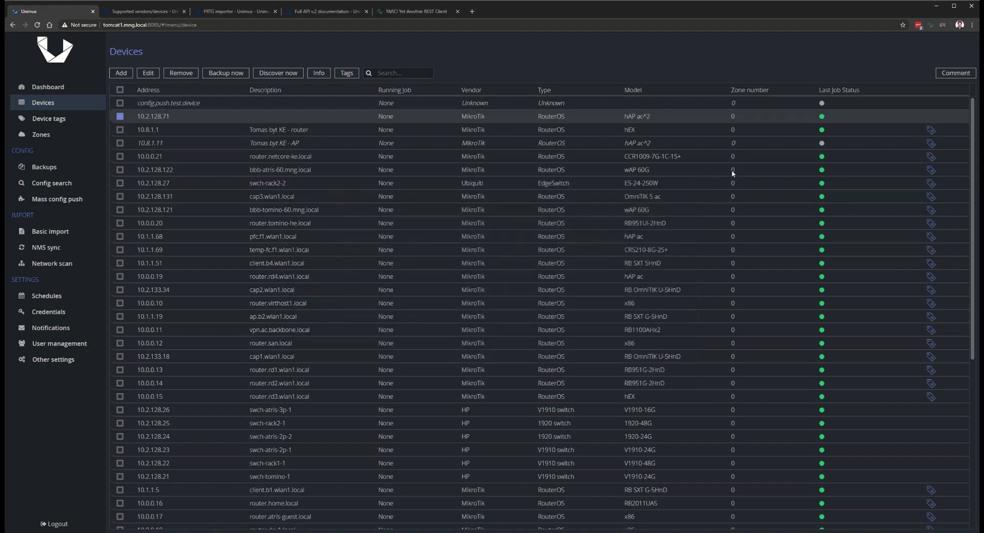
scroll(826, 246, down, 5)
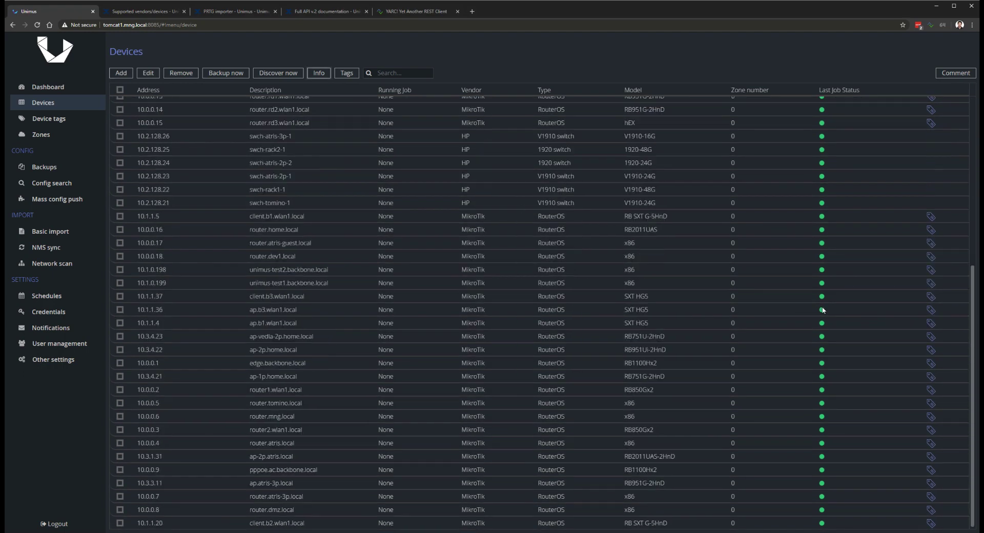
scroll(822, 309, up, 5)
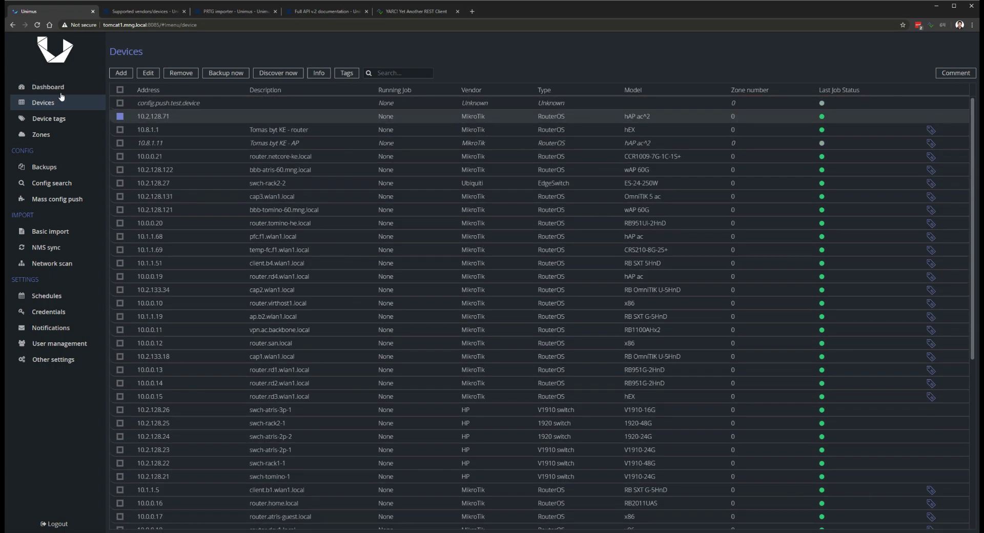
click(46, 87)
click(166, 315)
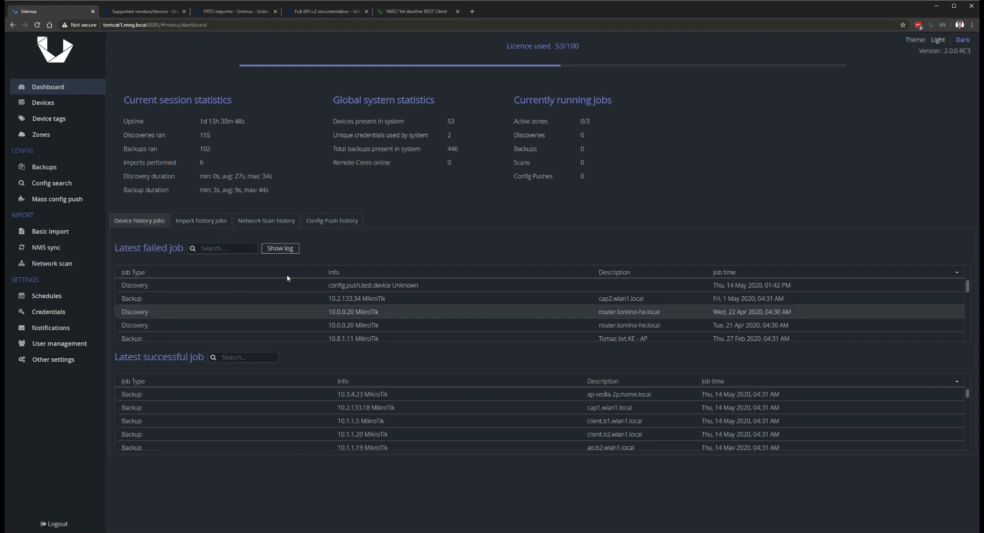
click(280, 248)
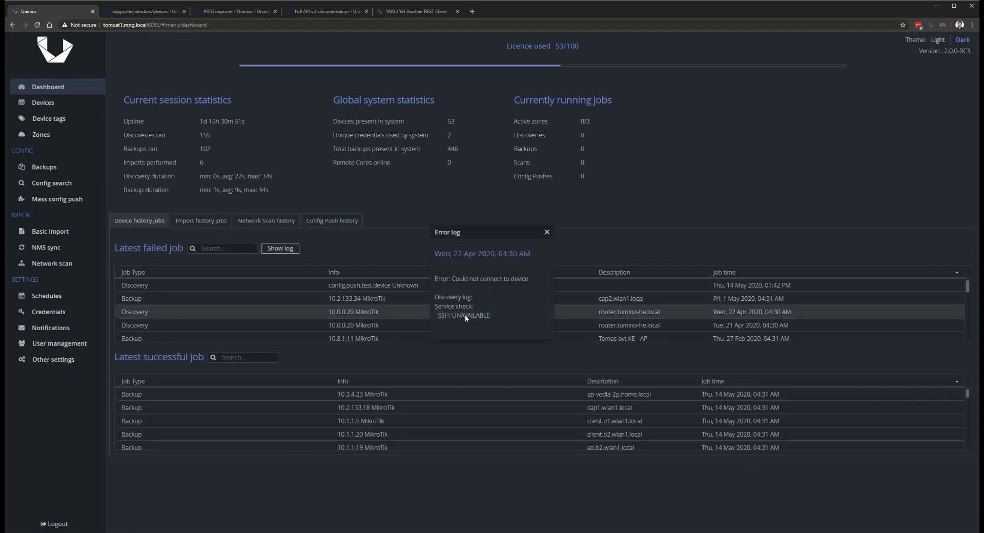
click(547, 232)
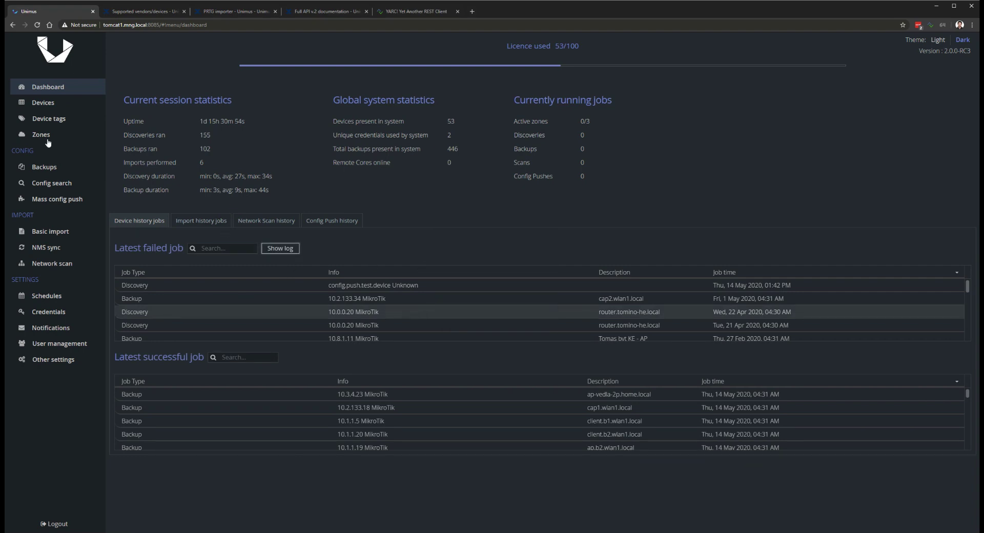
click(43, 104)
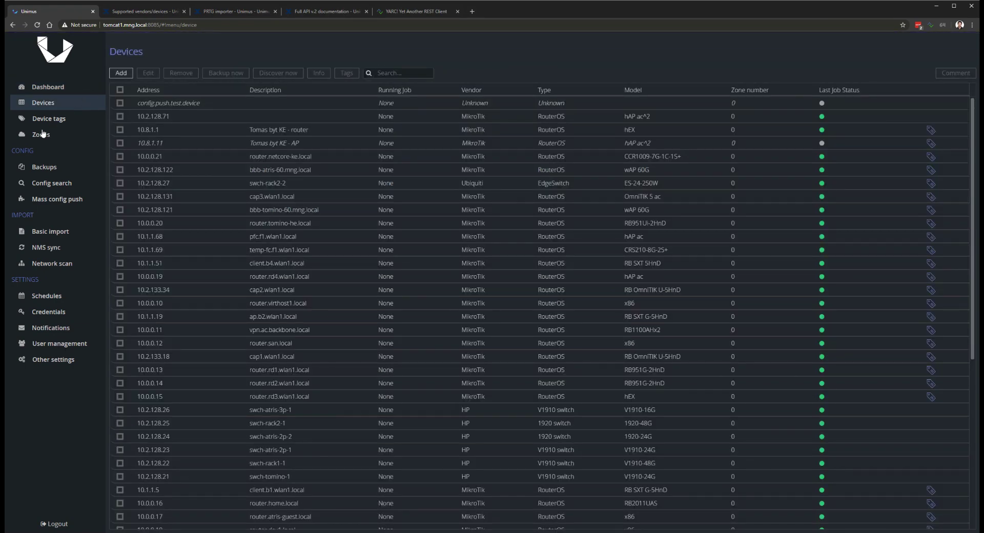
Compare the 'all backups' and 'latest backups' export options on Backups, cancel, and return to the dashboard.
click(49, 167)
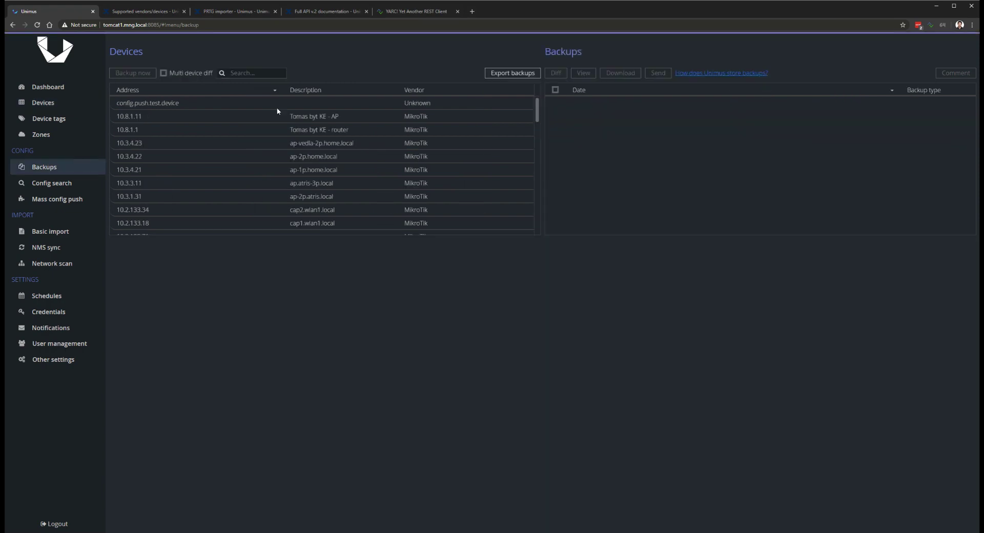
click(513, 73)
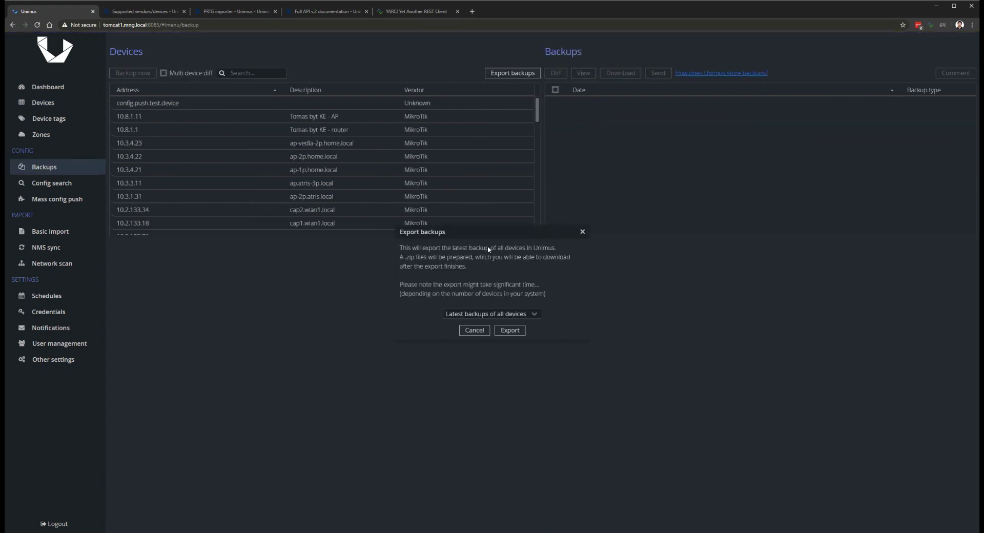
click(535, 313)
click(492, 327)
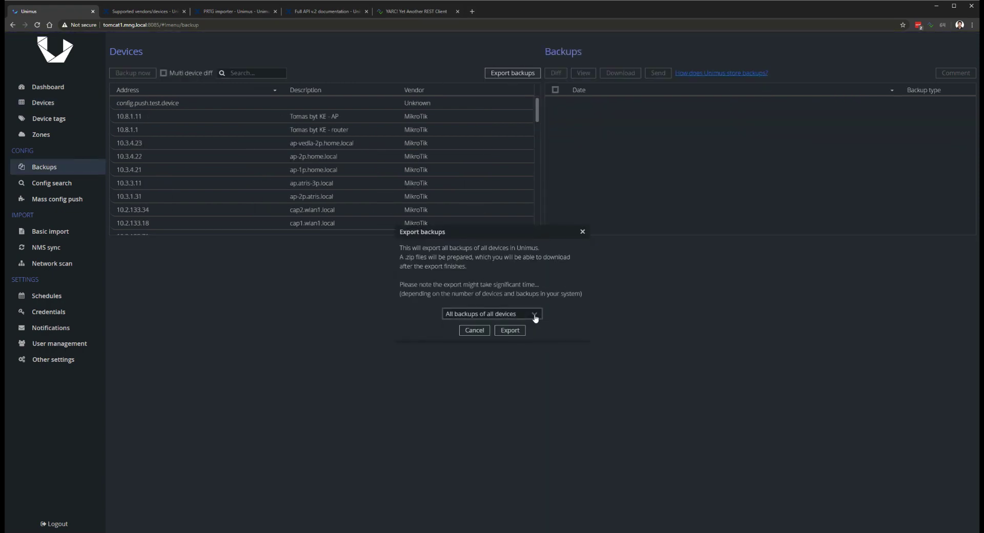
click(528, 314)
click(512, 340)
click(475, 331)
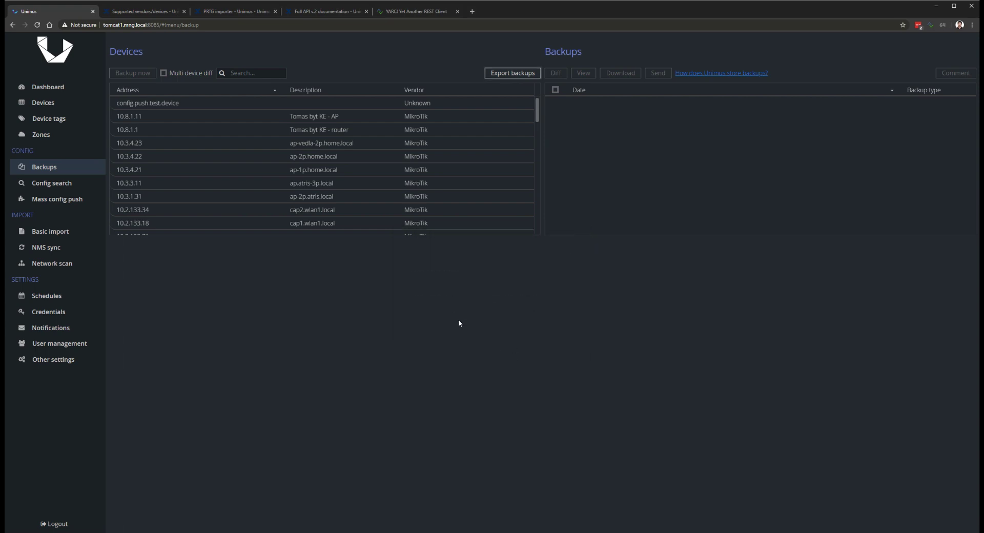
click(59, 90)
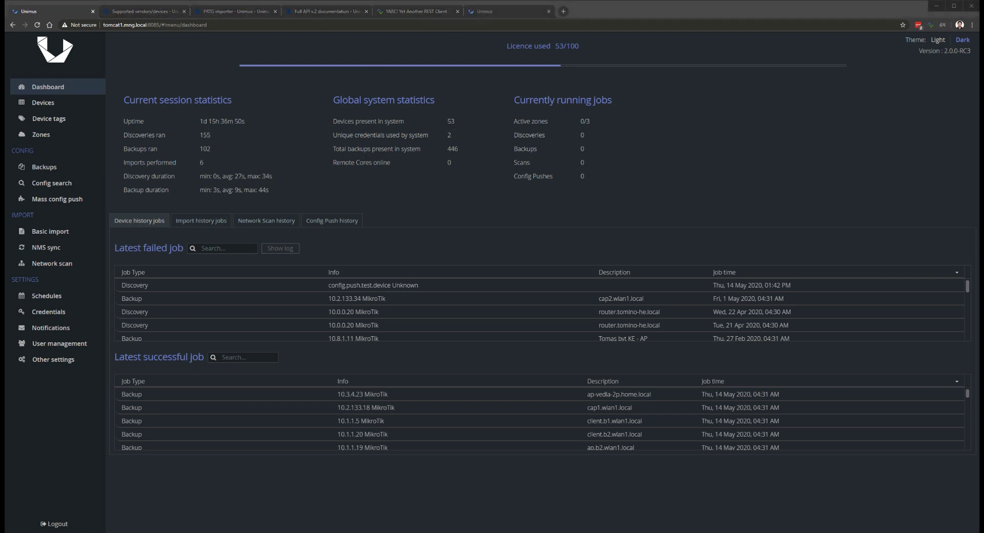
Read through Changelog.txt from the unimus.net Download page, then close it.
click(711, 213)
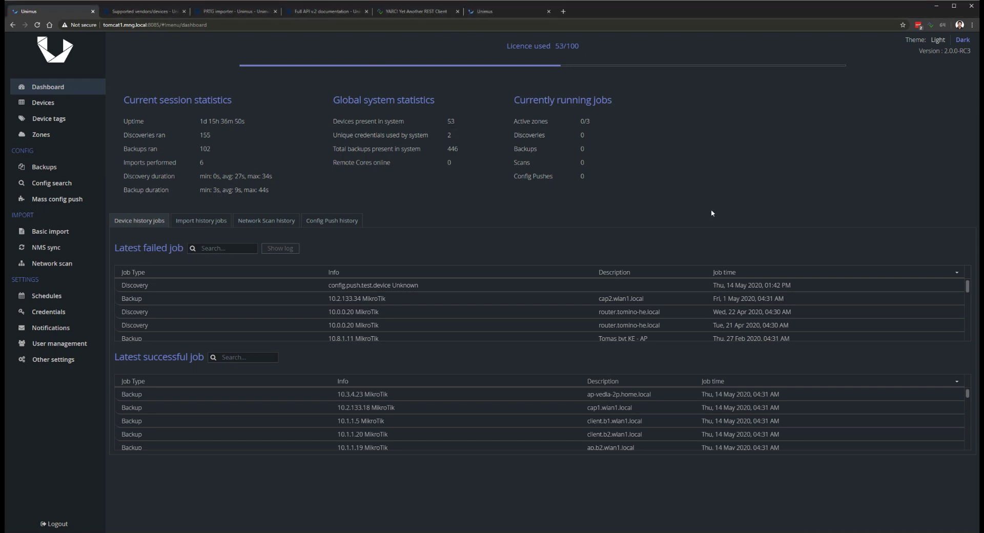
click(485, 12)
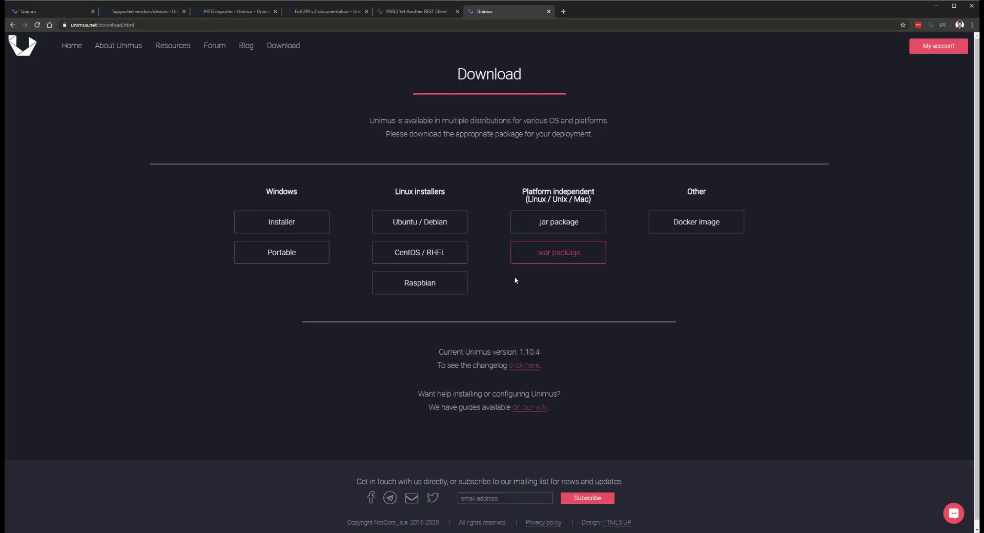
click(525, 367)
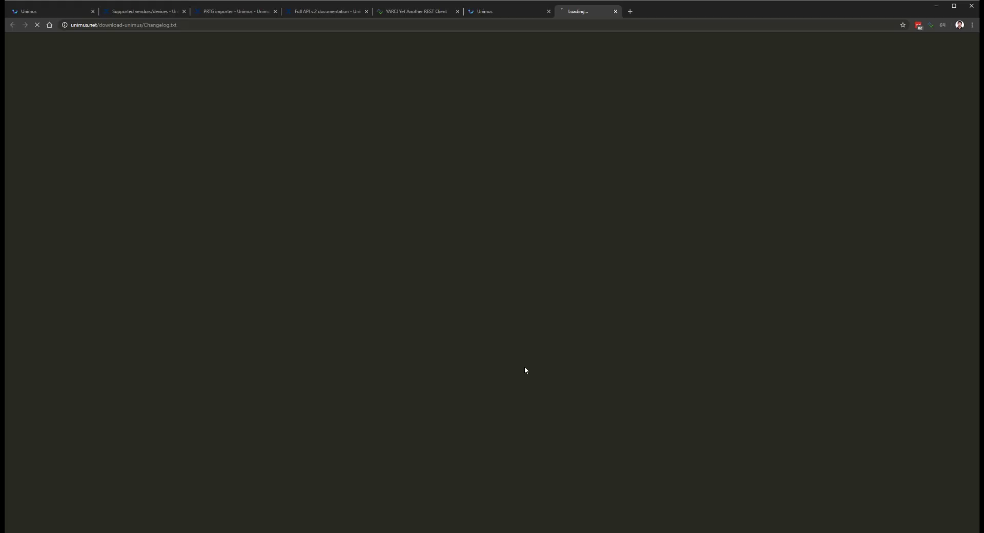
scroll(553, 330, down, 6)
scroll(622, 329, down, 15)
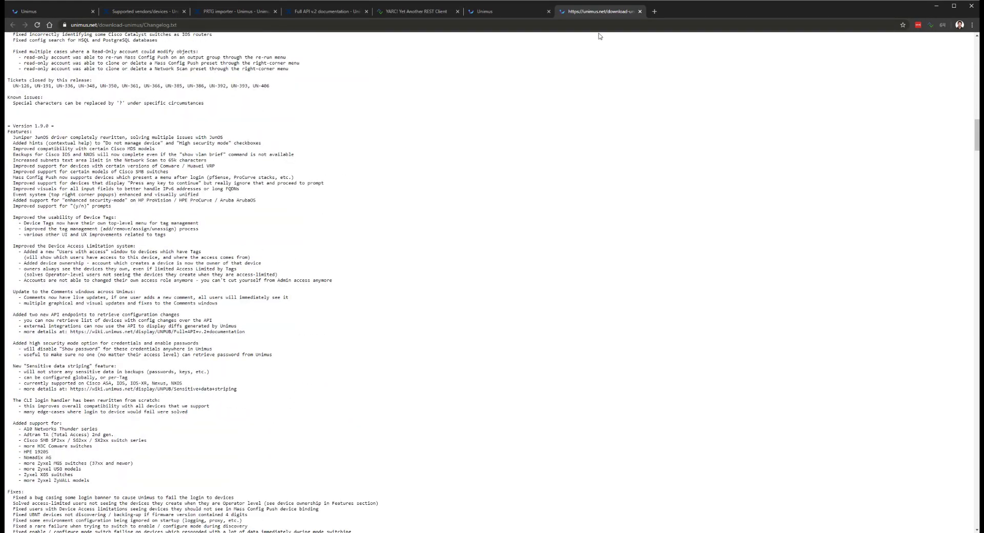
click(640, 11)
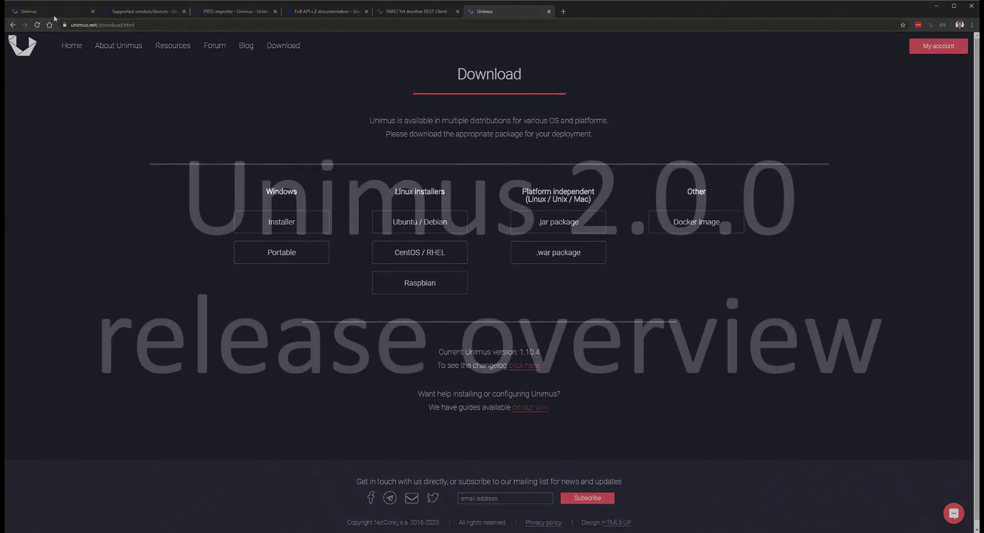